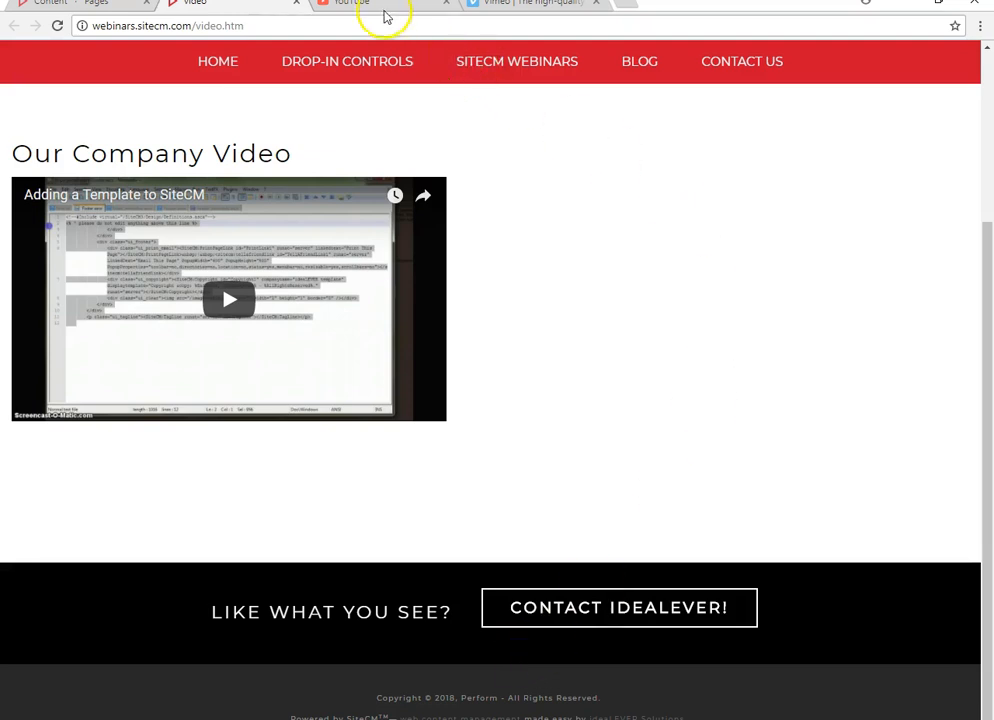
Look over the YouTube and Vimeo home pages and the site's page with the embedded company video.
{"action": "left_click", "coordinate": [384, 7]}
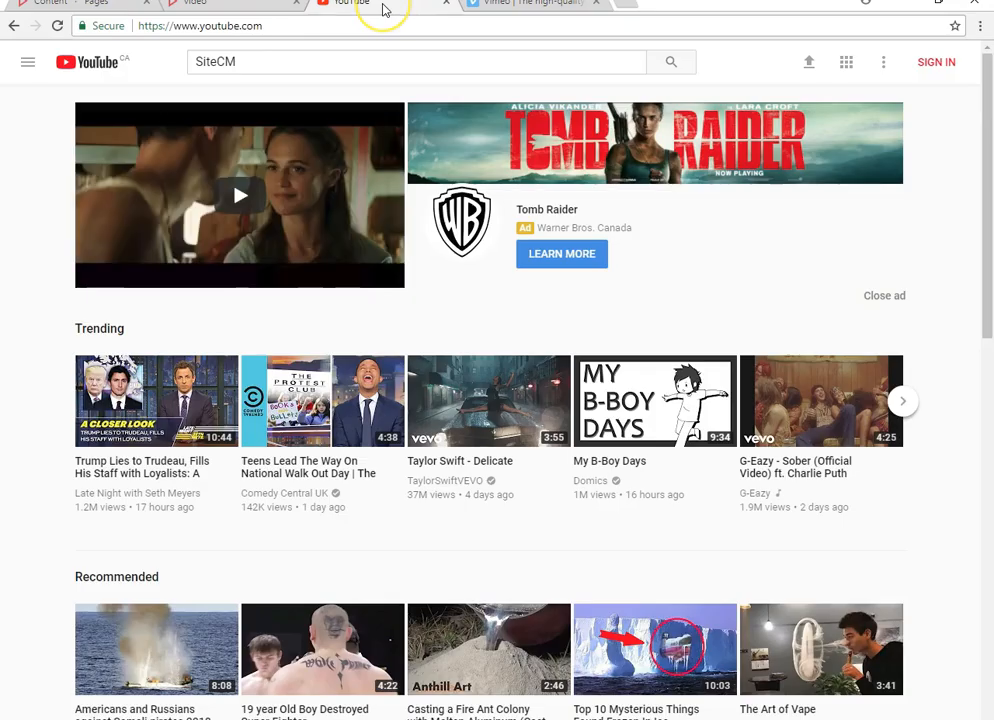
{"action": "left_click", "coordinate": [540, 8]}
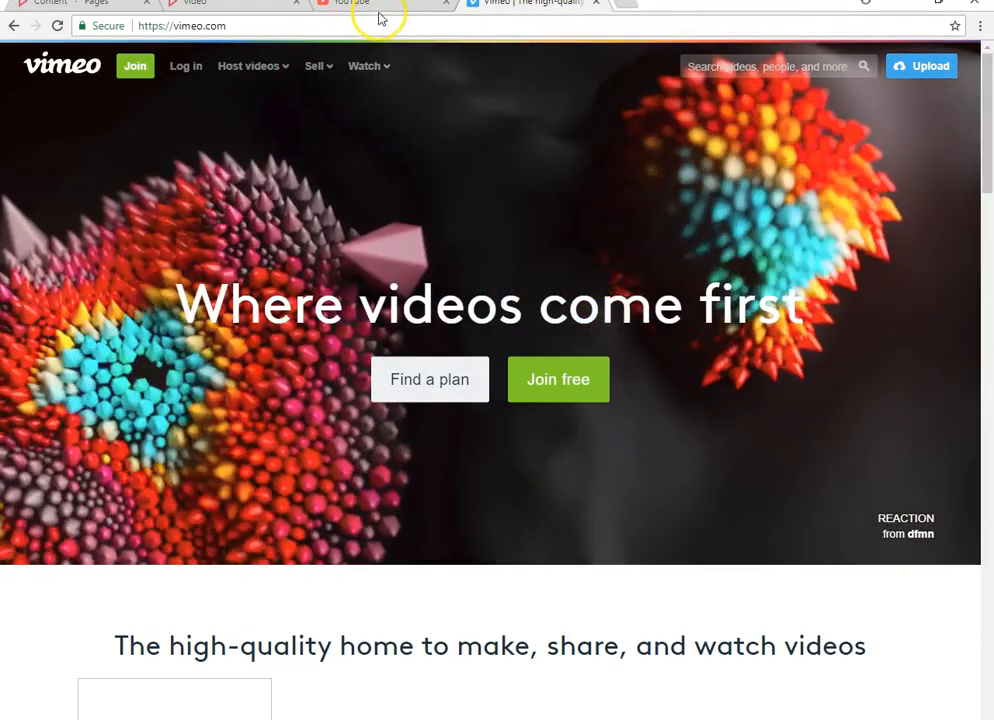
{"action": "left_click", "coordinate": [379, 9]}
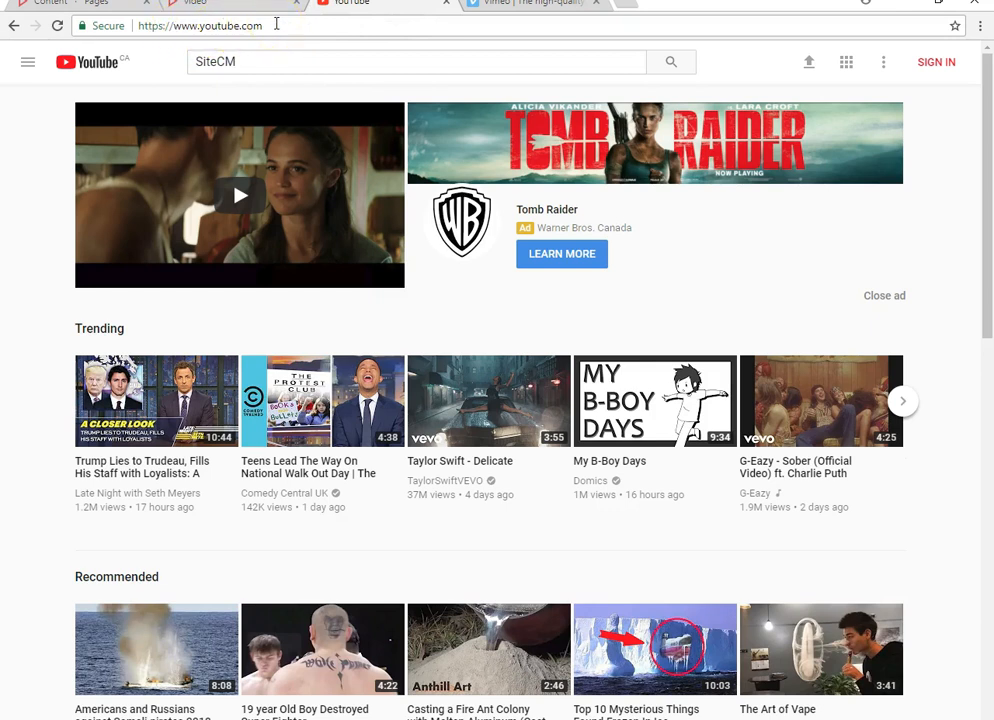
{"action": "left_click", "coordinate": [506, 12]}
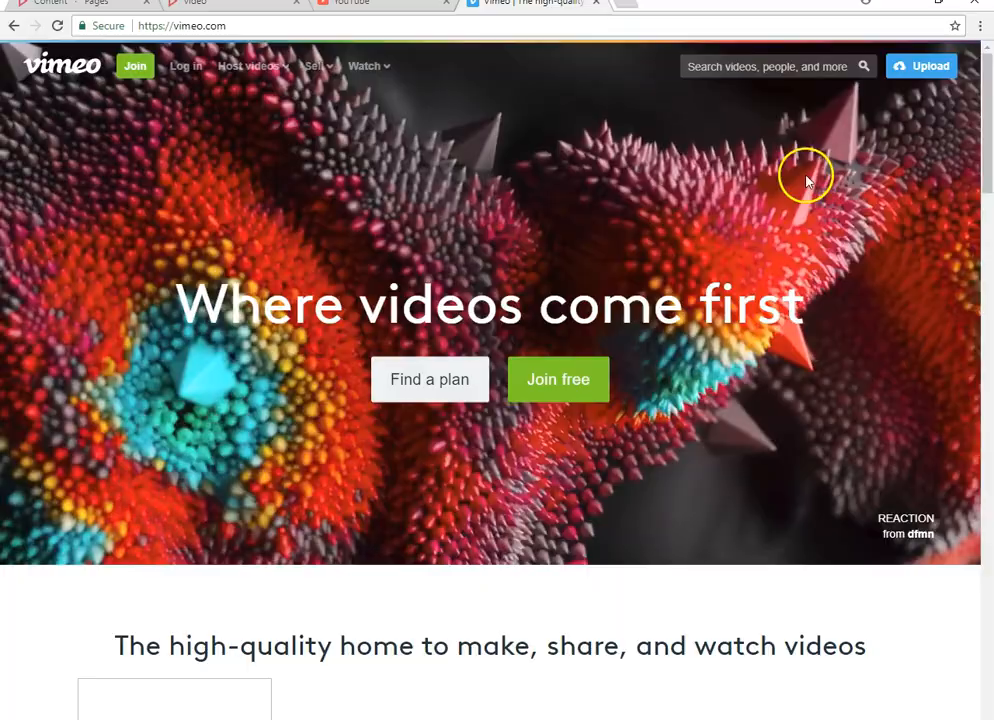
{"action": "left_click", "coordinate": [417, 8]}
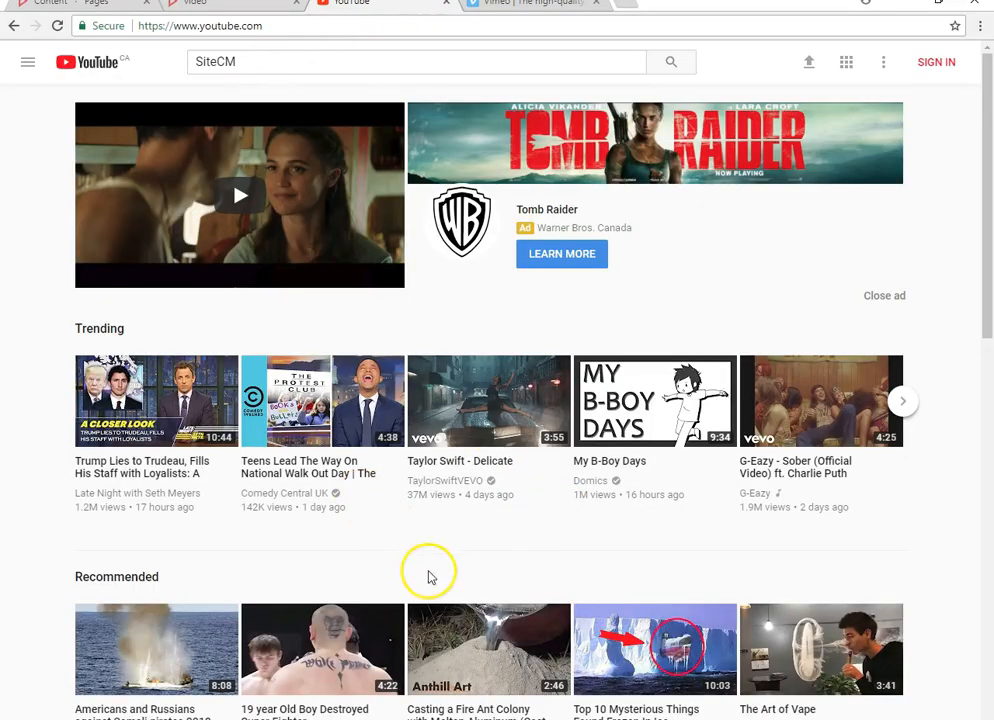
{"action": "left_click", "coordinate": [548, 556]}
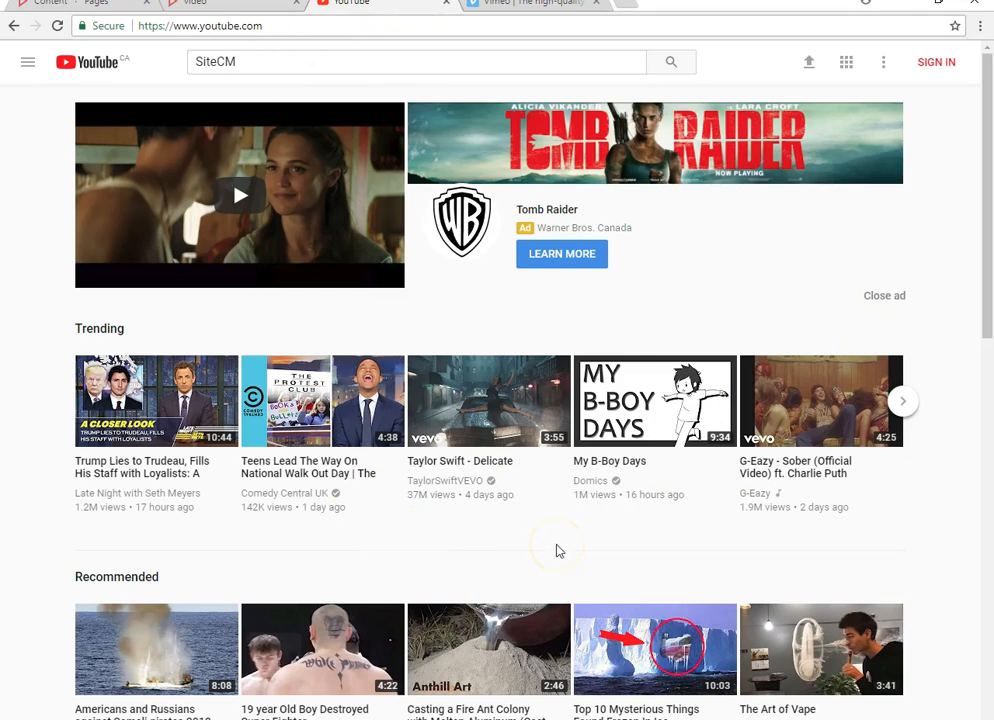
{"action": "left_click", "coordinate": [502, 563]}
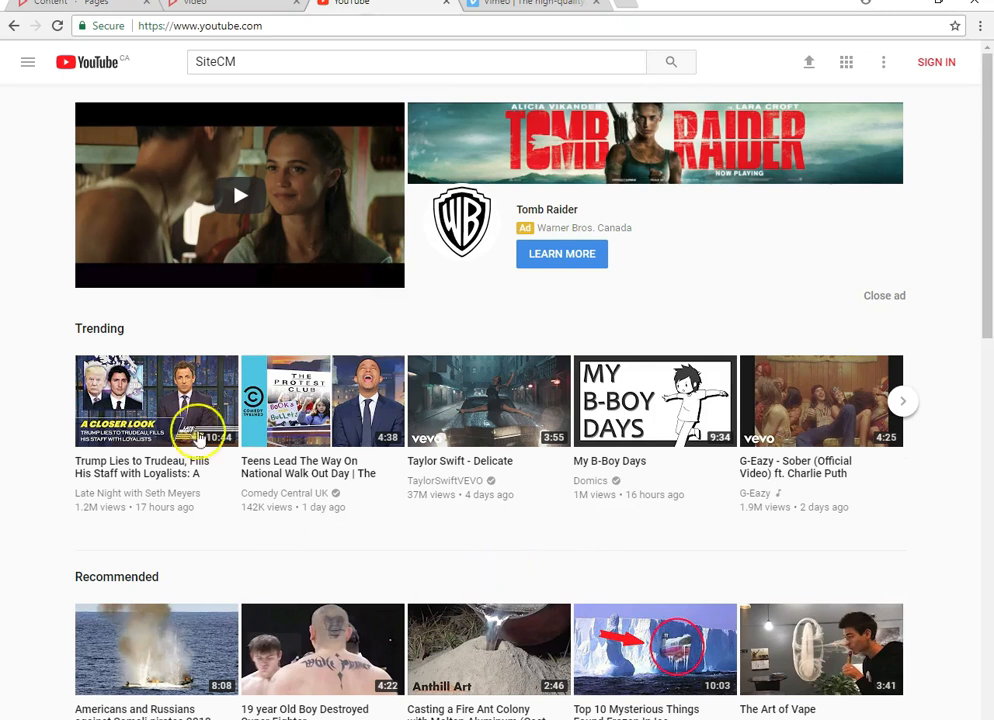
{"action": "left_click", "coordinate": [327, 574]}
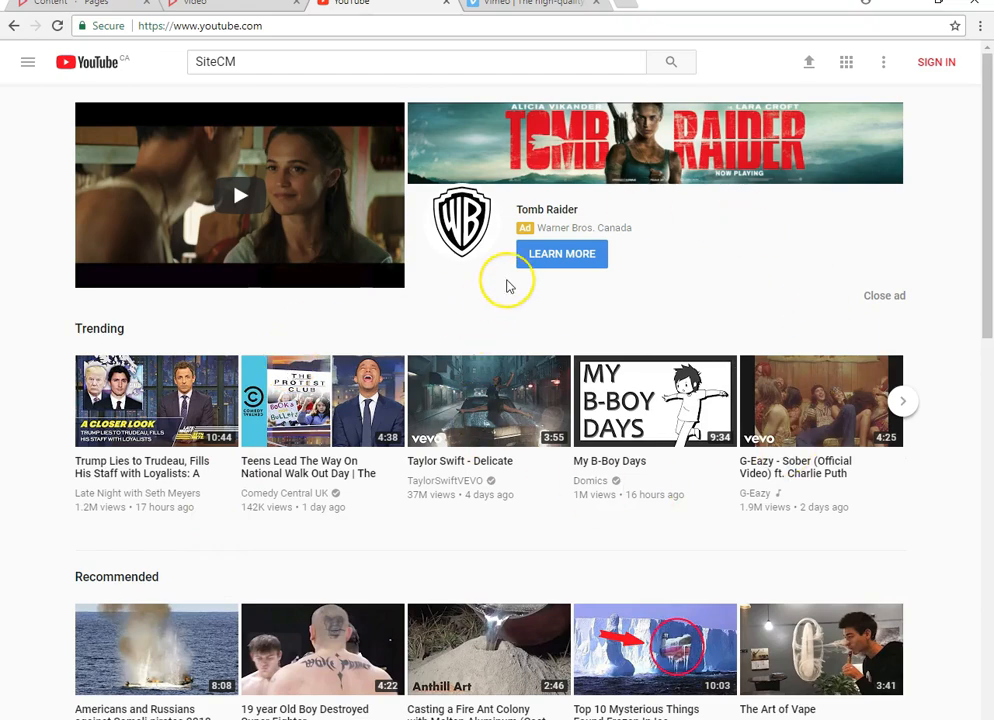
{"action": "left_click", "coordinate": [205, 6]}
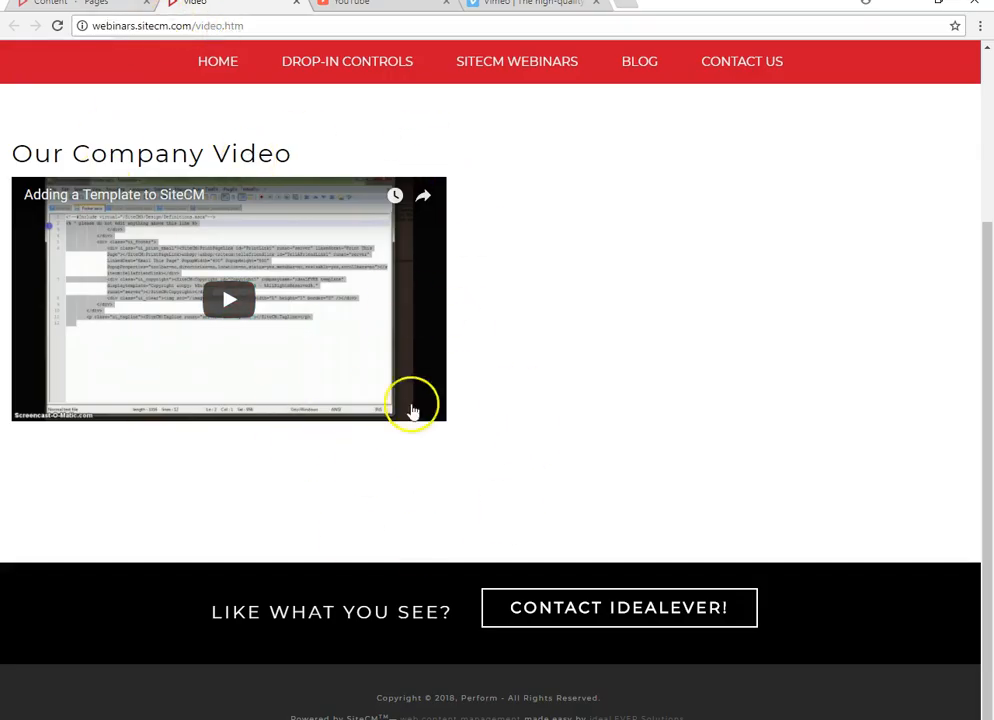
Search YouTube for SiteCM, open the video "Adding a Template to SiteCM" and pause it.
{"action": "left_click", "coordinate": [374, 6]}
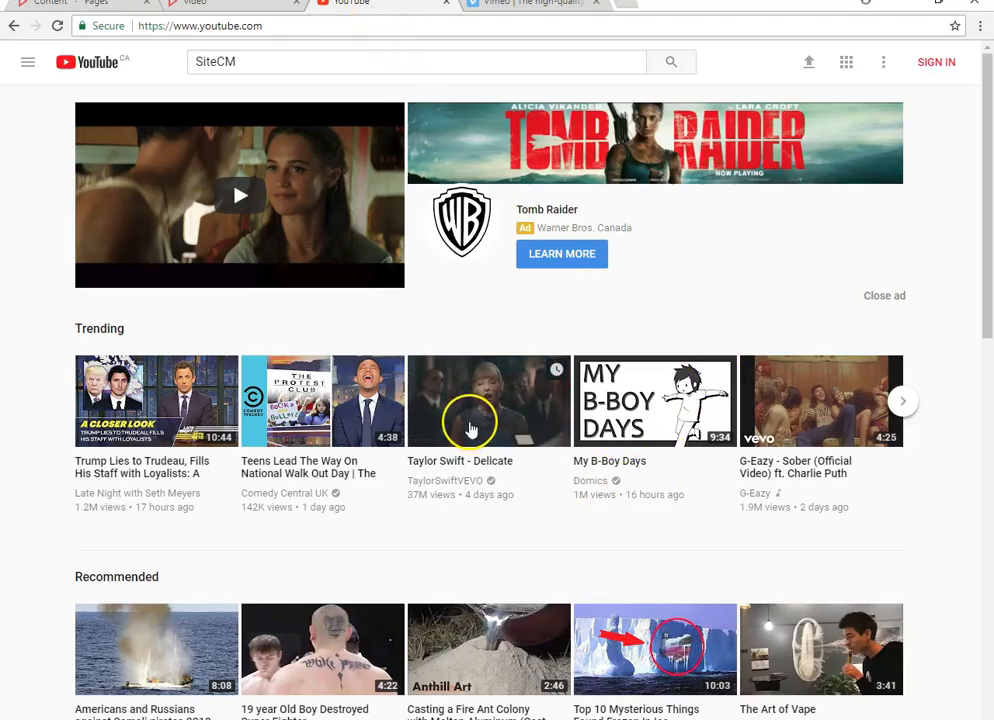
{"action": "left_click", "coordinate": [255, 62]}
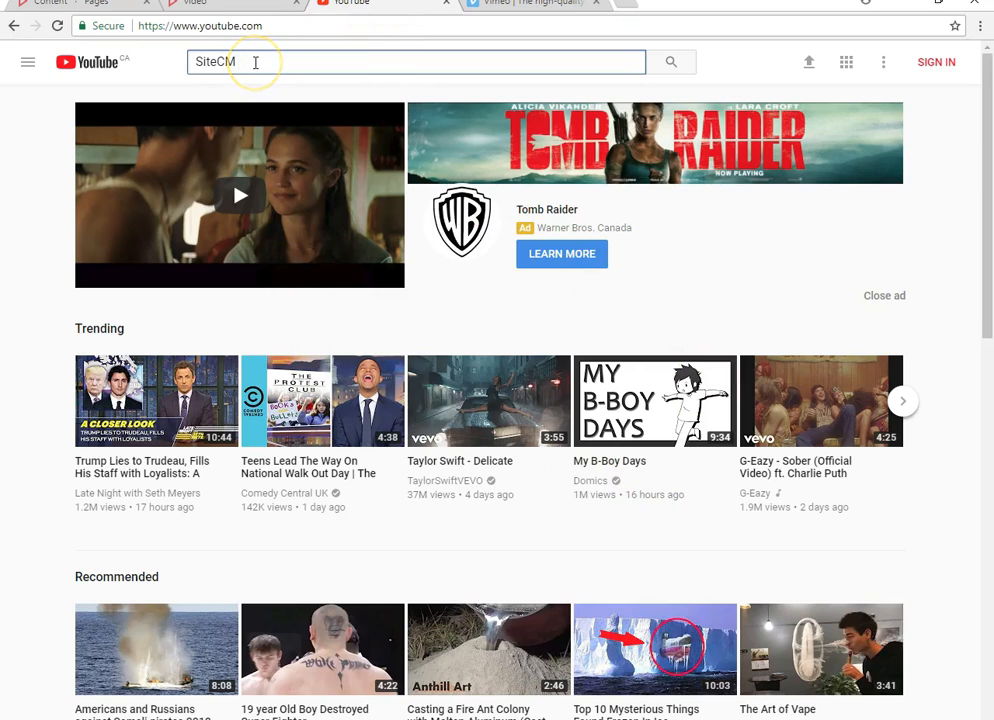
{"action": "key", "text": "Return"}
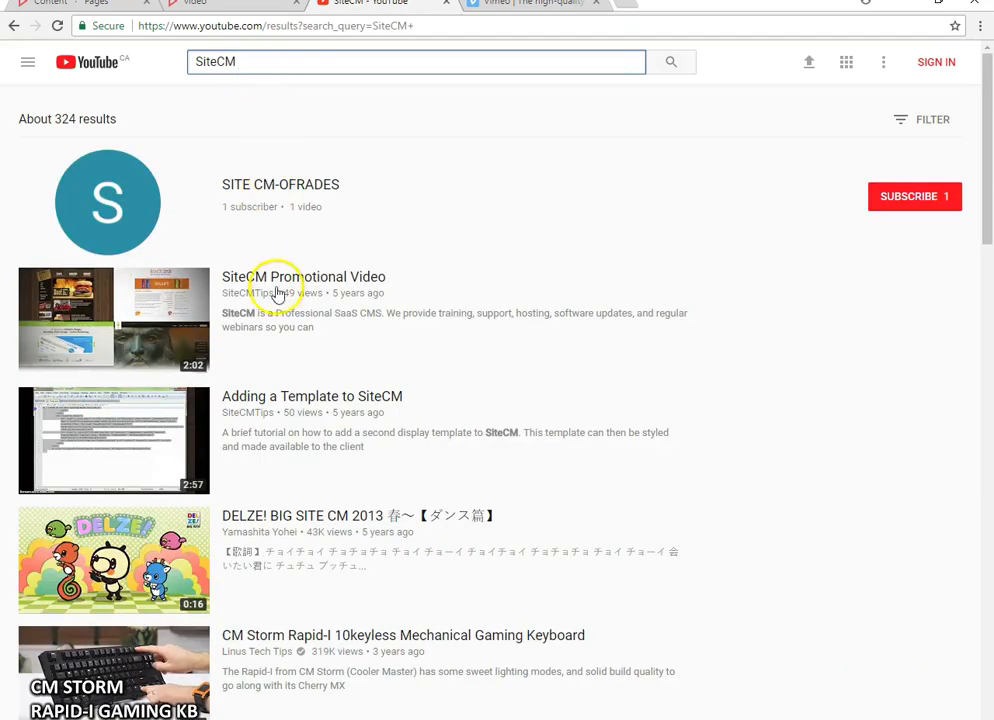
{"action": "left_click", "coordinate": [300, 401]}
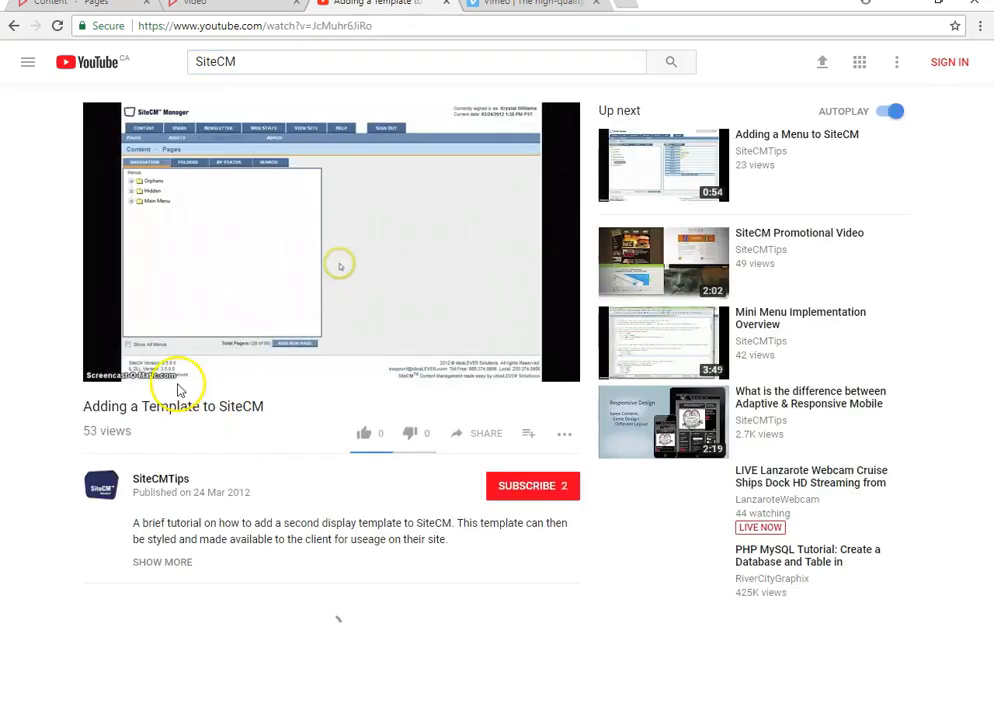
{"action": "left_click", "coordinate": [103, 369]}
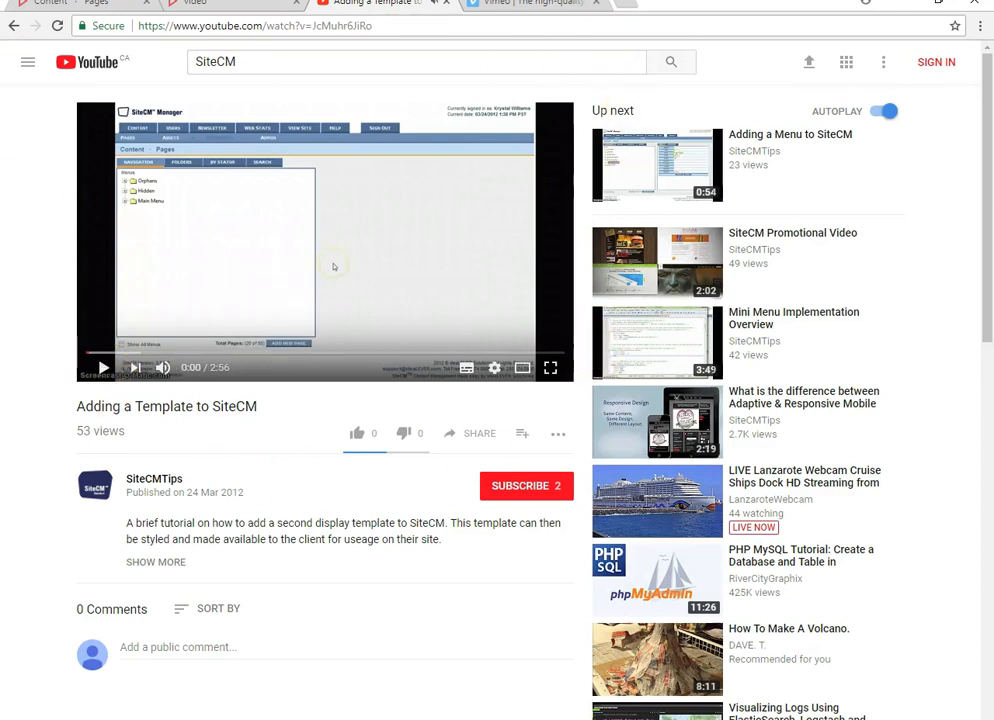
Open the video's embed options and disable suggested videos and the video title and player actions, keeping player controls enabled.
{"action": "left_click", "coordinate": [476, 436]}
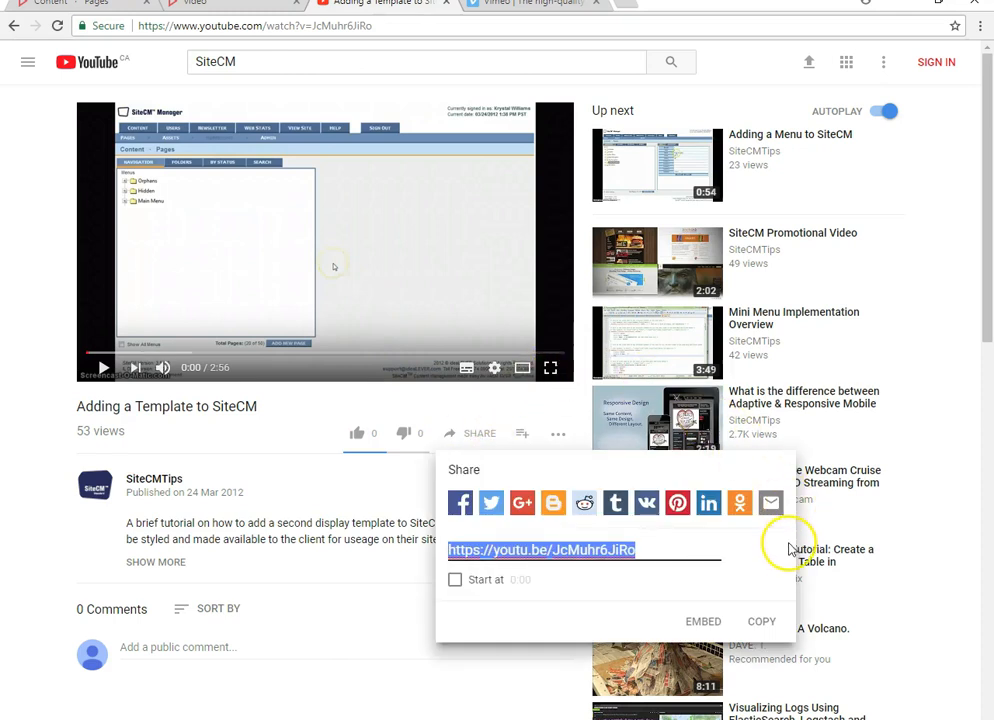
{"action": "left_click", "coordinate": [703, 622]}
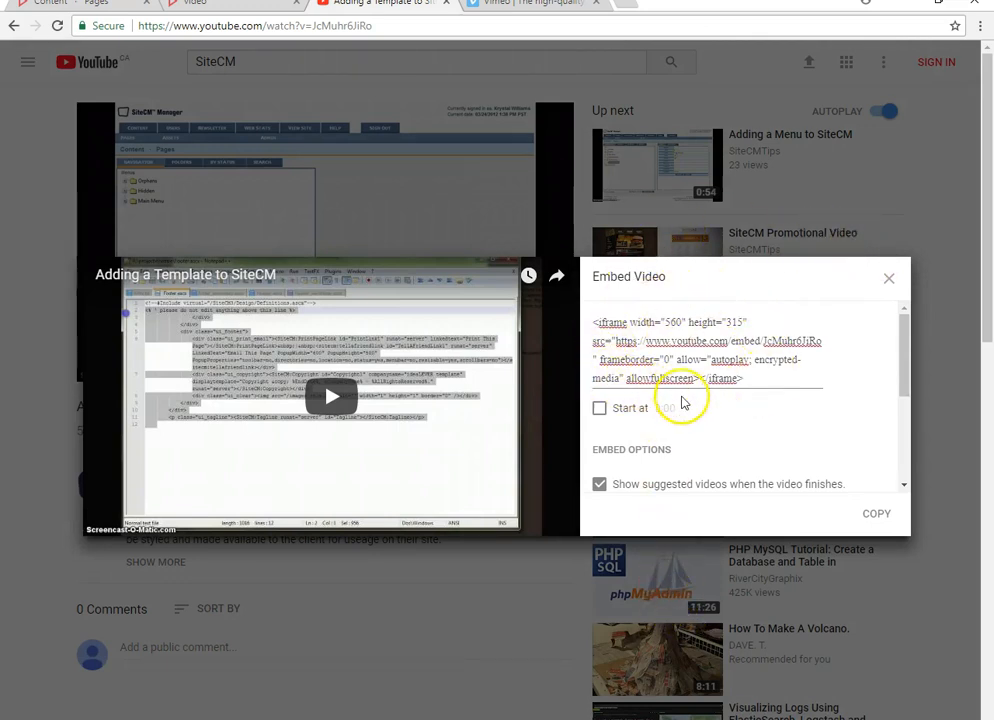
{"action": "left_click_drag", "start_coordinate": [906, 338], "coordinate": [907, 402]}
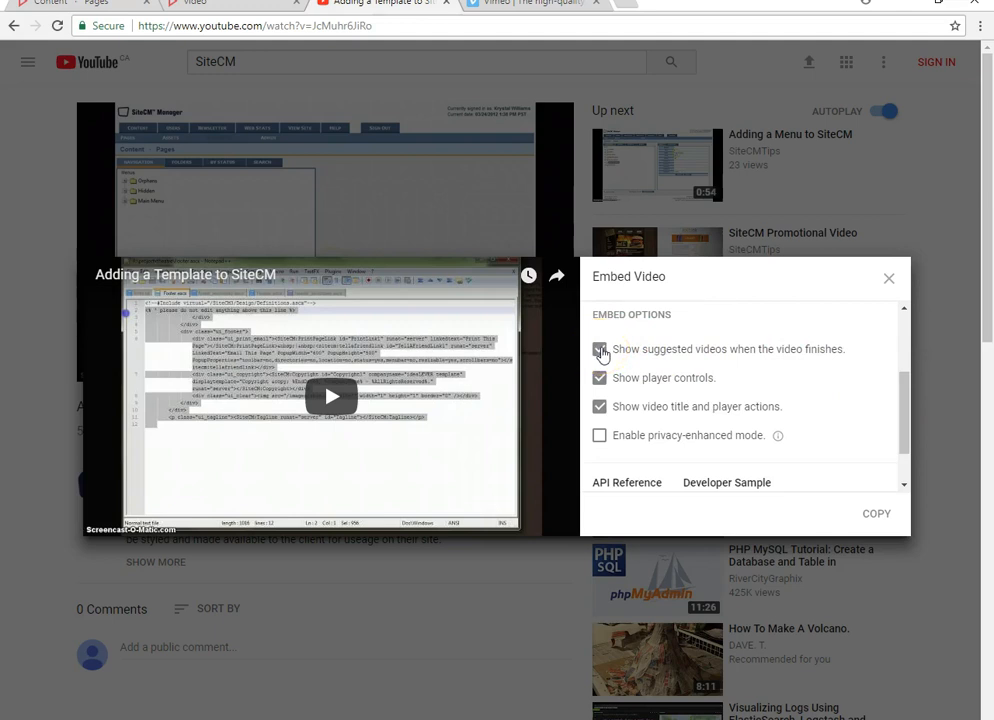
{"action": "left_click", "coordinate": [599, 379]}
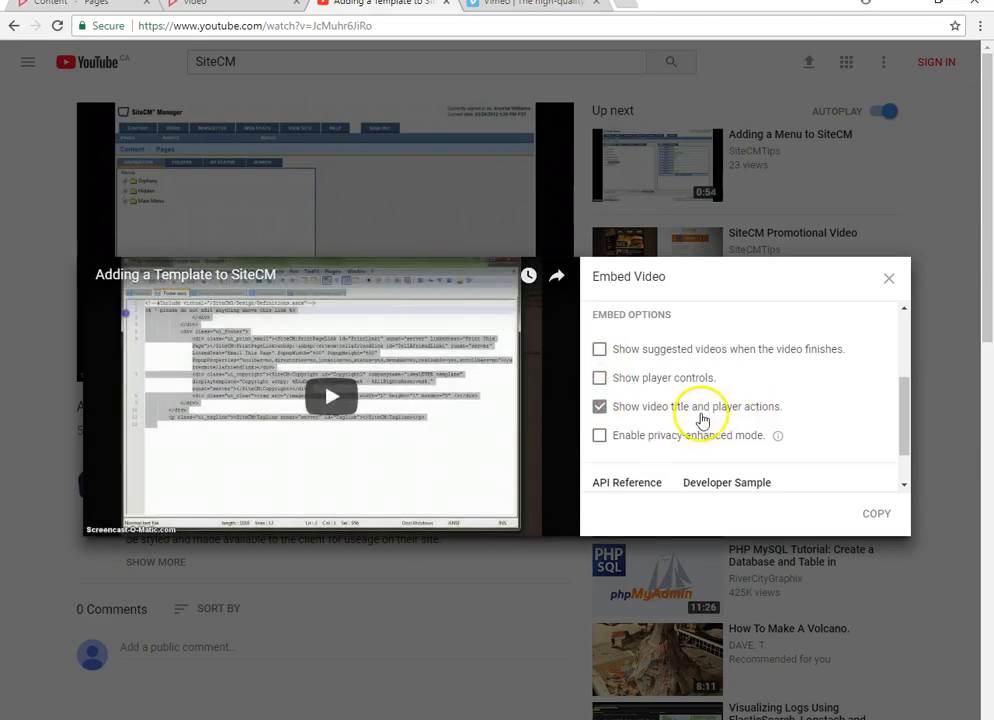
{"action": "left_click", "coordinate": [600, 378]}
{"action": "left_click", "coordinate": [599, 407]}
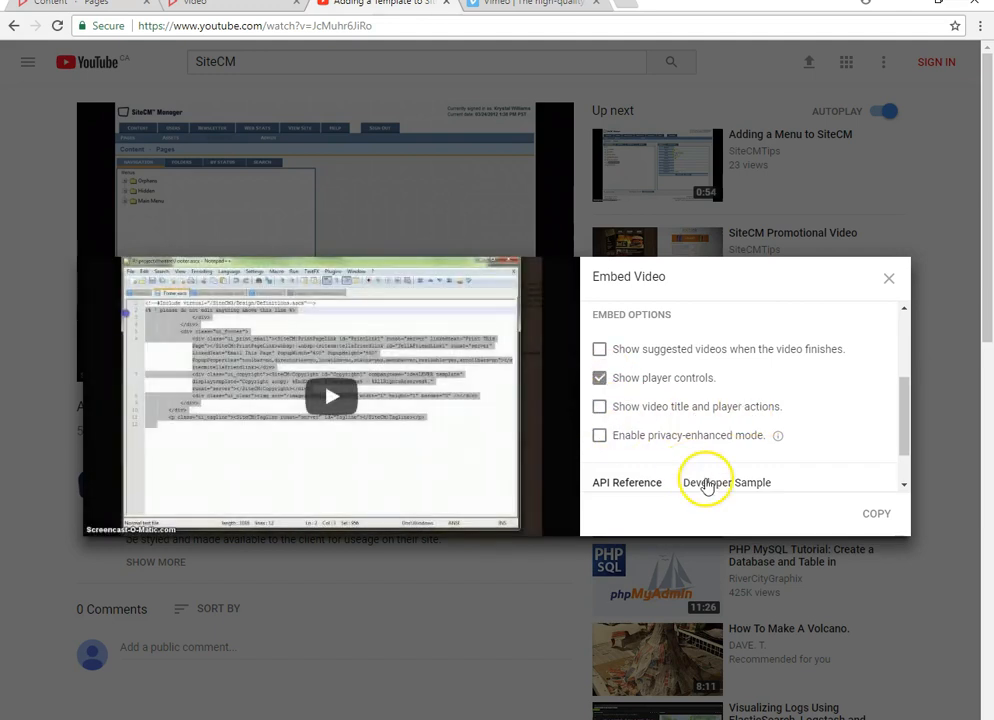
Copy the complete iframe embed code of the video.
{"action": "scroll", "coordinate": [706, 487], "scroll_direction": "up", "scroll_amount": 3}
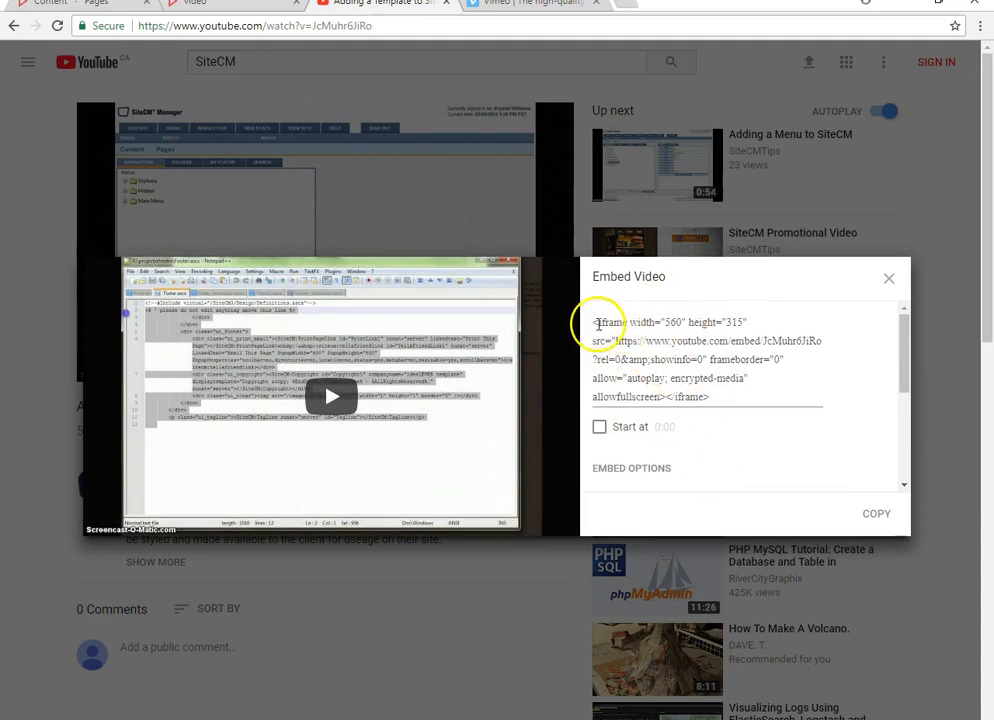
{"action": "left_click_drag", "start_coordinate": [721, 399], "coordinate": [594, 321]}
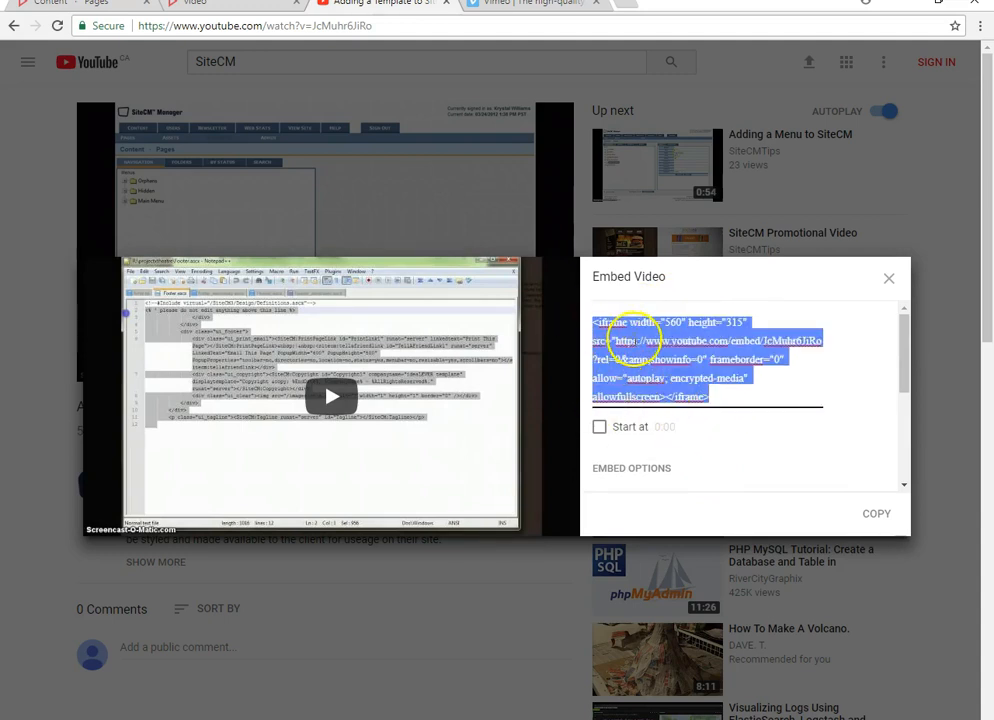
{"action": "right_click", "coordinate": [596, 338]}
{"action": "left_click", "coordinate": [628, 371]}
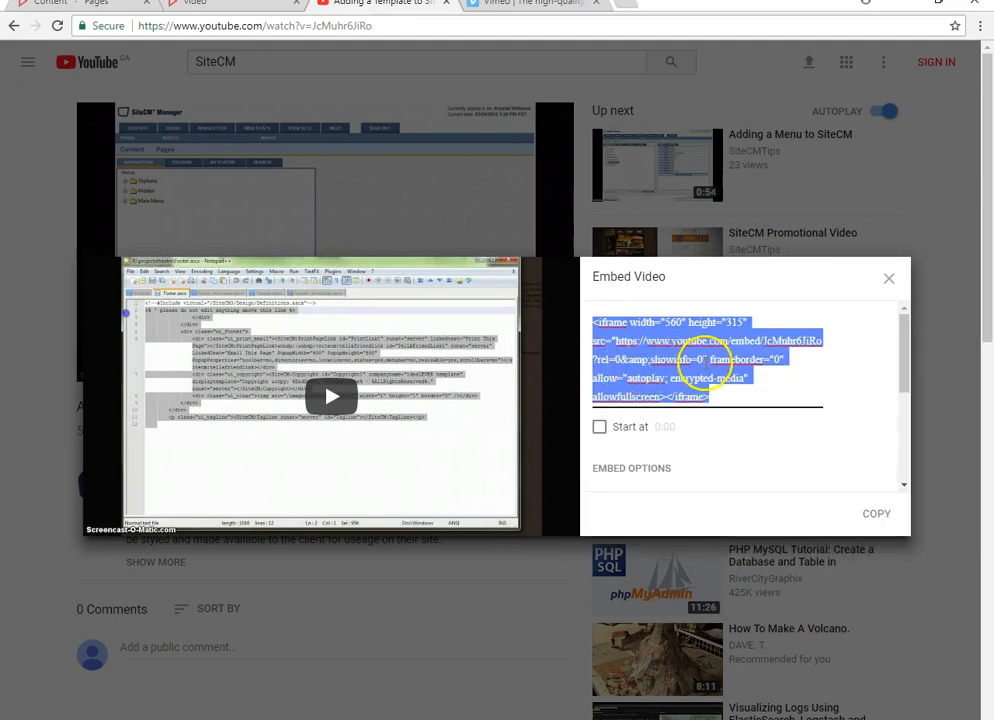
Switch to SiteCM Manager and add a new content block in the Content Blocks assets.
{"action": "left_click", "coordinate": [75, 10]}
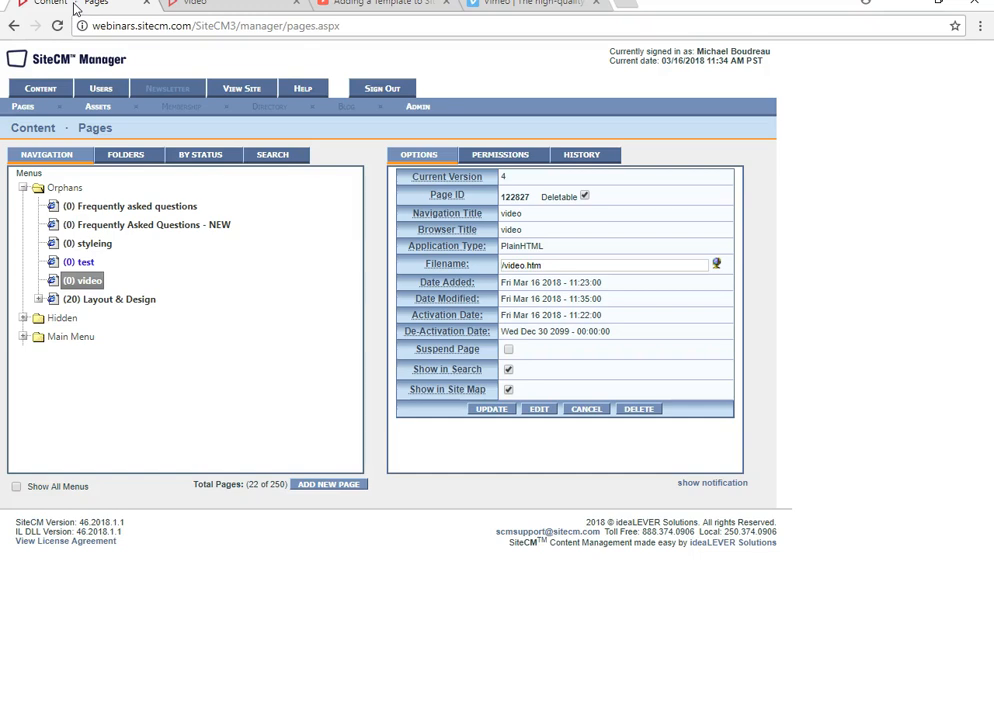
{"action": "left_click", "coordinate": [80, 11]}
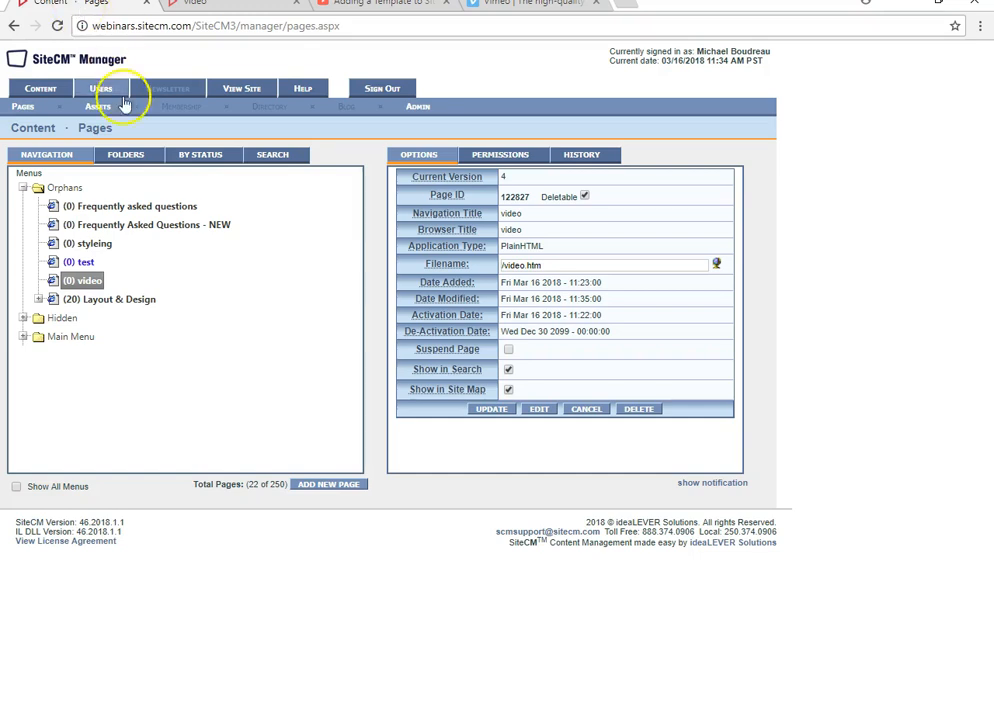
{"action": "mouse_move", "coordinate": [97, 108]}
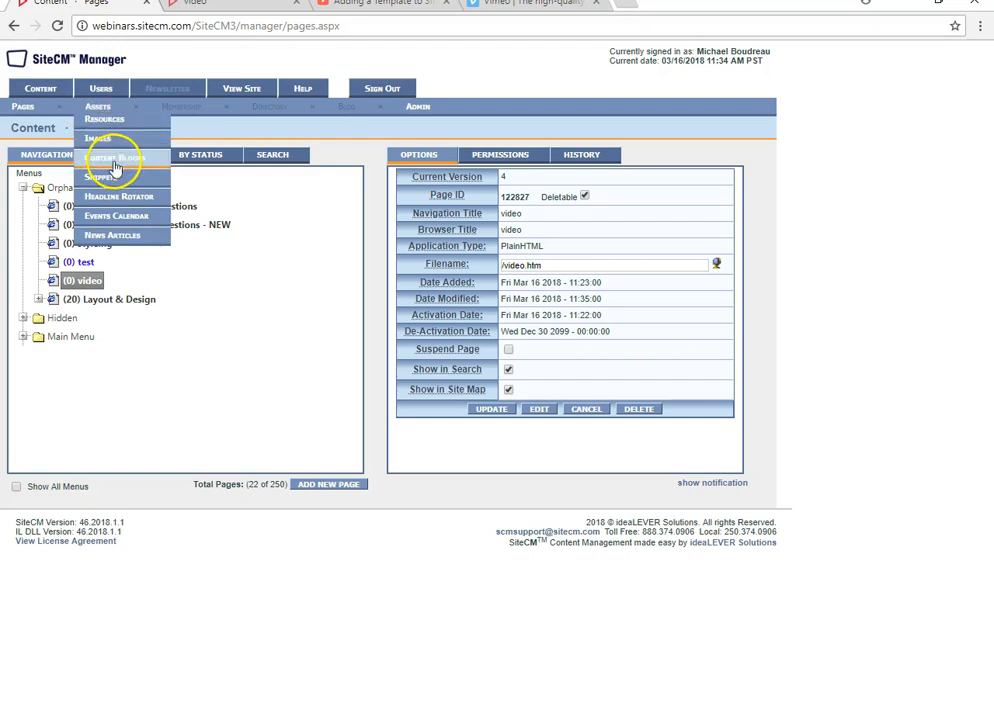
{"action": "left_click", "coordinate": [116, 160]}
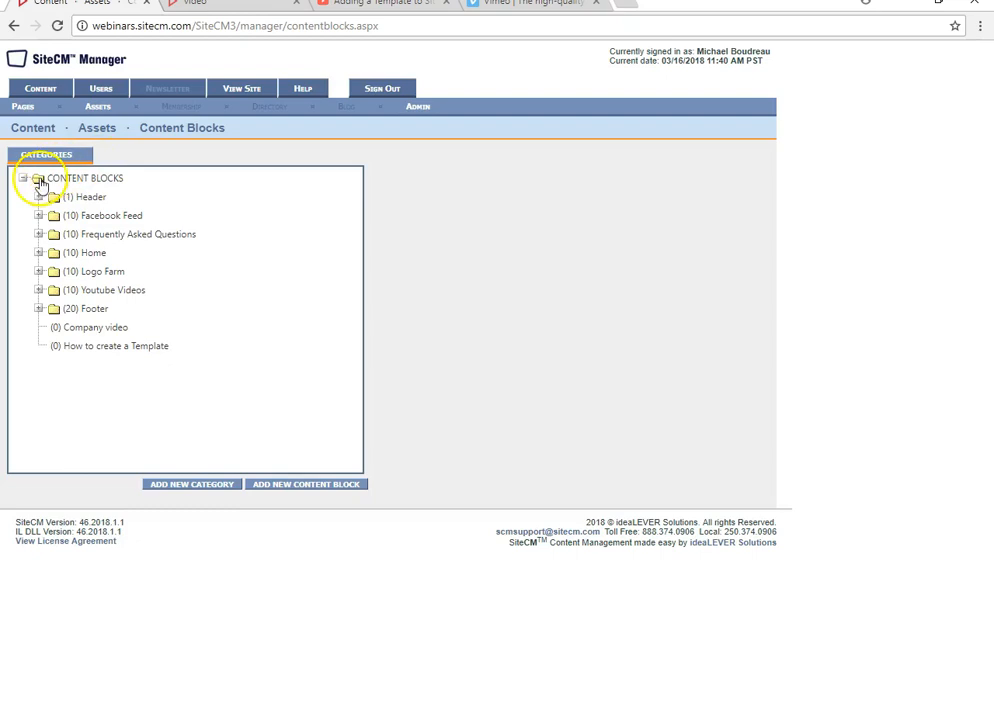
{"action": "left_click", "coordinate": [306, 485]}
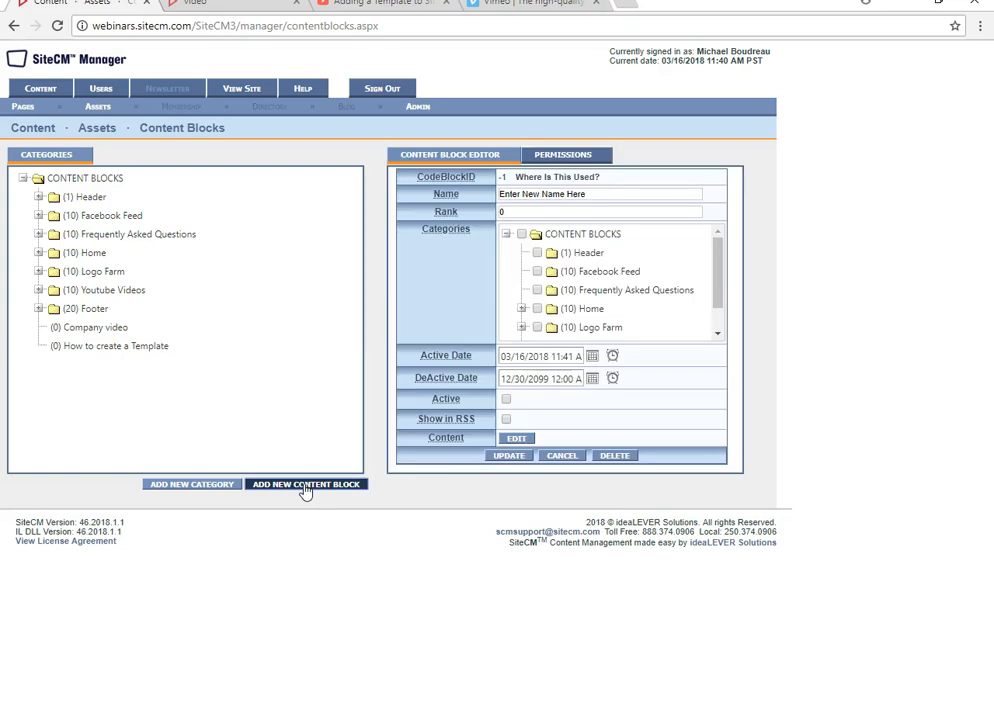
Name the content block "Youtube video Tutorial", assign it to the CONTENT BLOCKS root category and make it active.
{"action": "left_click_drag", "start_coordinate": [600, 196], "coordinate": [500, 196]}
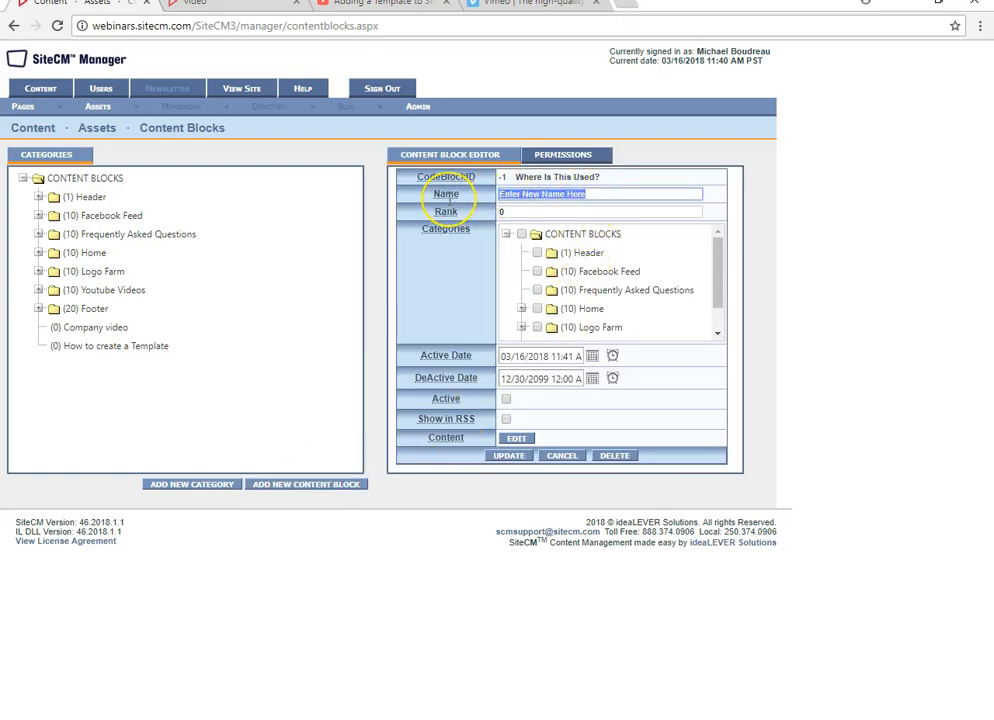
{"action": "type", "text": "Youtube video Tutorial"}
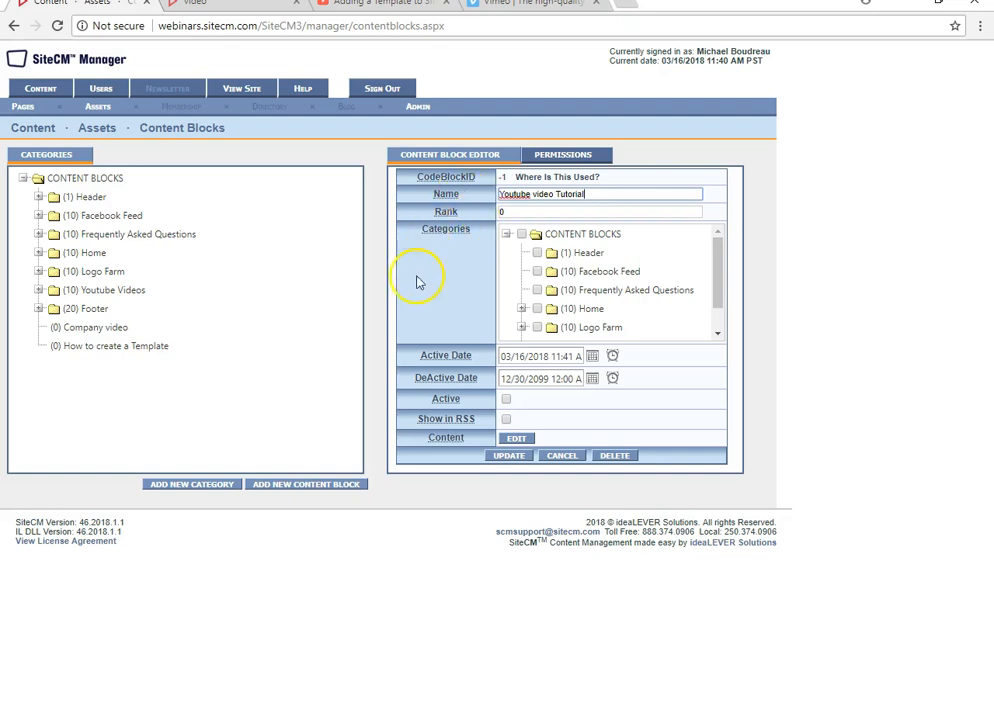
{"action": "left_click", "coordinate": [522, 236]}
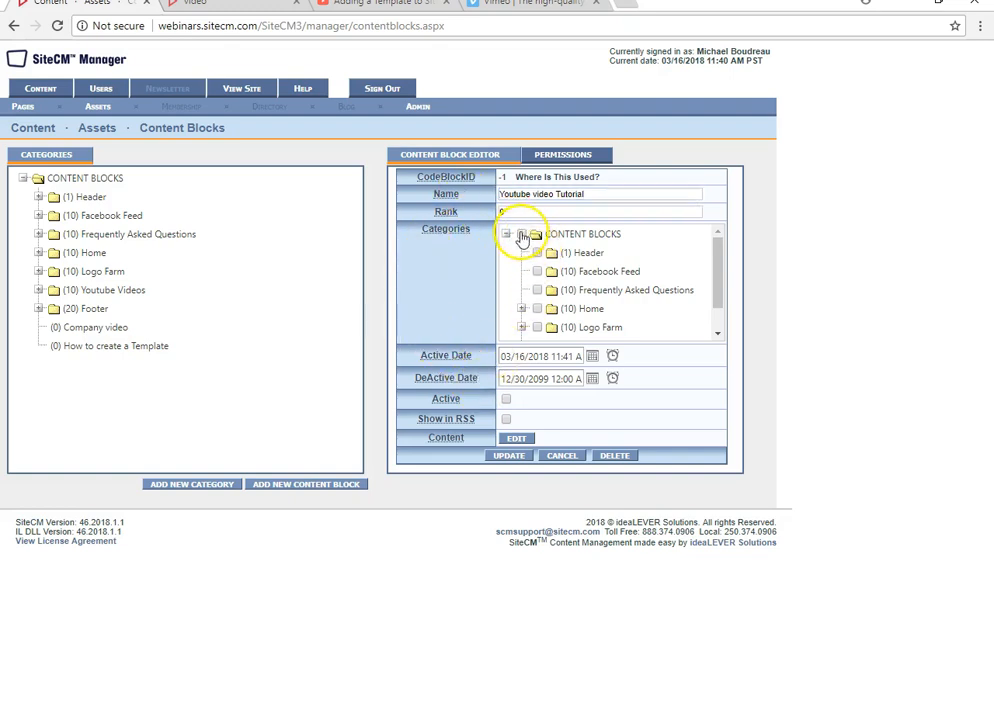
{"action": "left_click", "coordinate": [506, 399]}
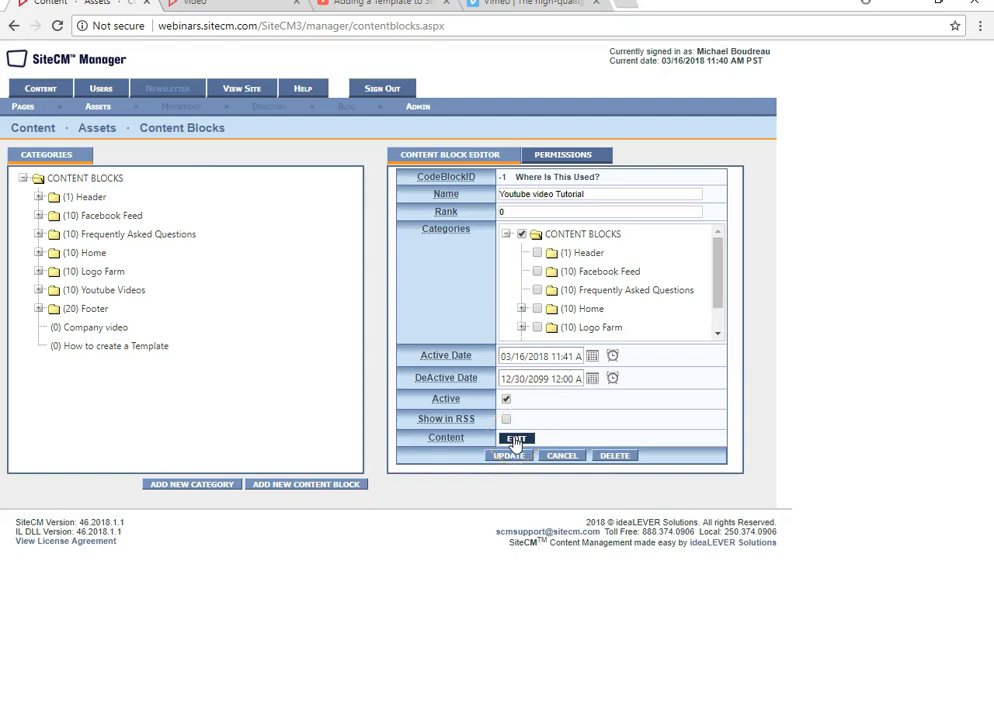
Open the content block's content for editing and paste the copied embed code into its HTML source as plain text.
{"action": "left_click", "coordinate": [515, 440]}
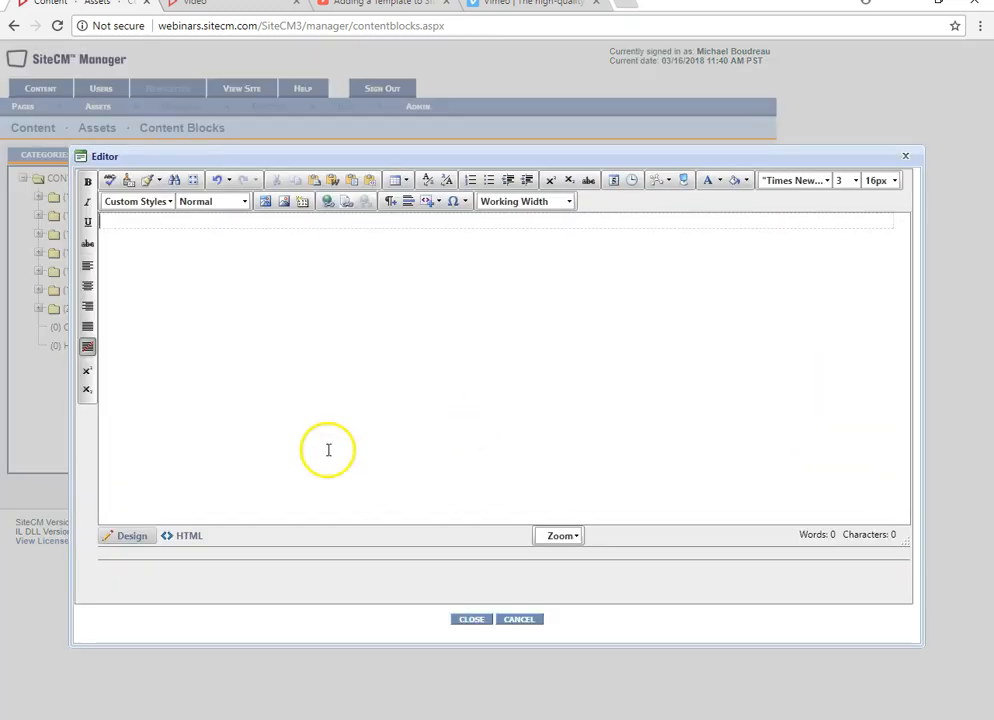
{"action": "left_click", "coordinate": [185, 537]}
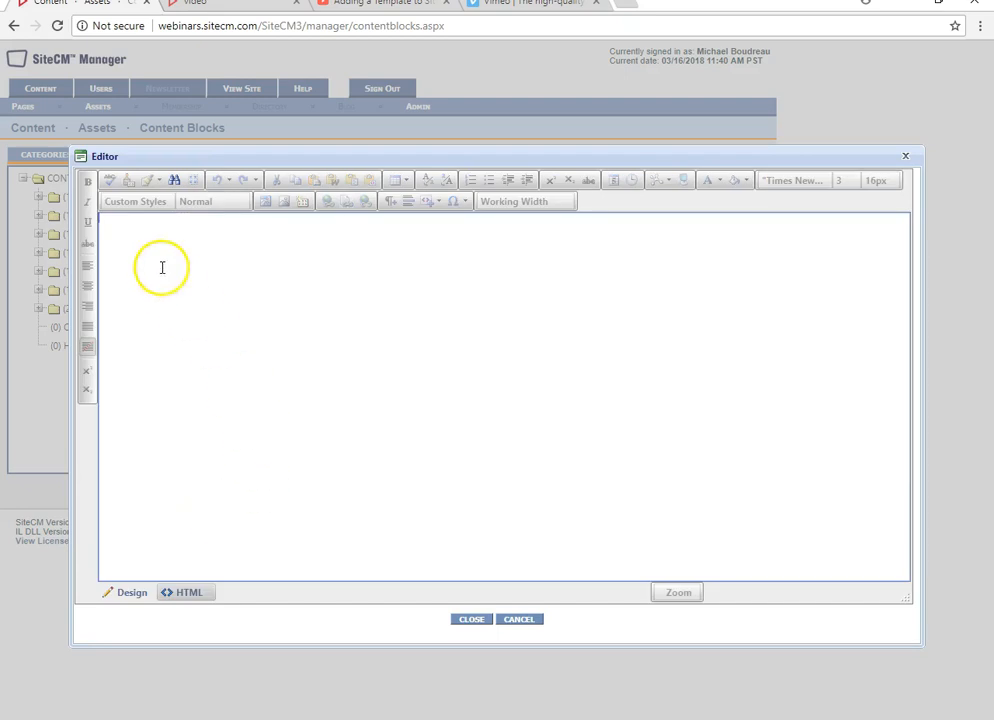
{"action": "right_click", "coordinate": [138, 245]}
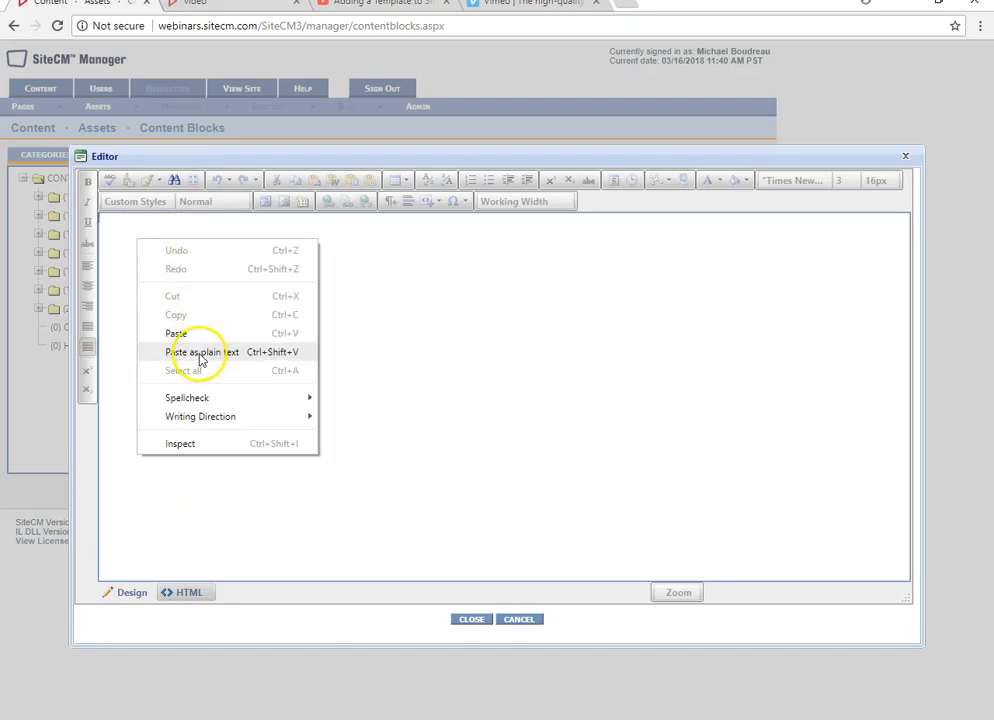
{"action": "left_click", "coordinate": [193, 352]}
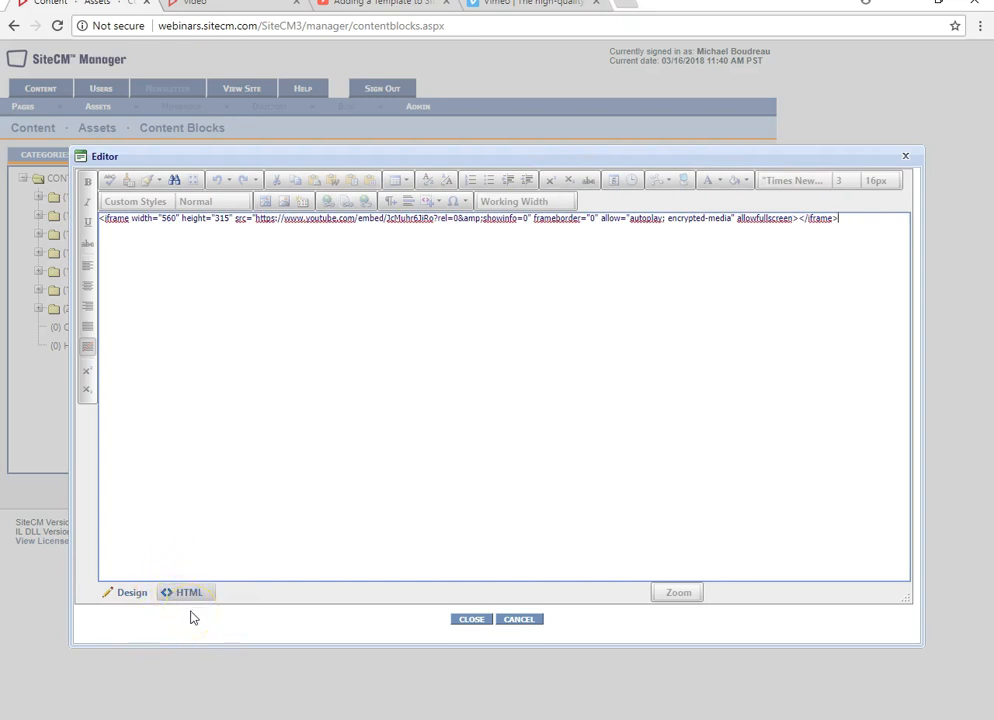
Check the embedded video in the editor's design view, and save the content block with its new content.
{"action": "left_click", "coordinate": [129, 596]}
{"action": "left_click", "coordinate": [266, 486]}
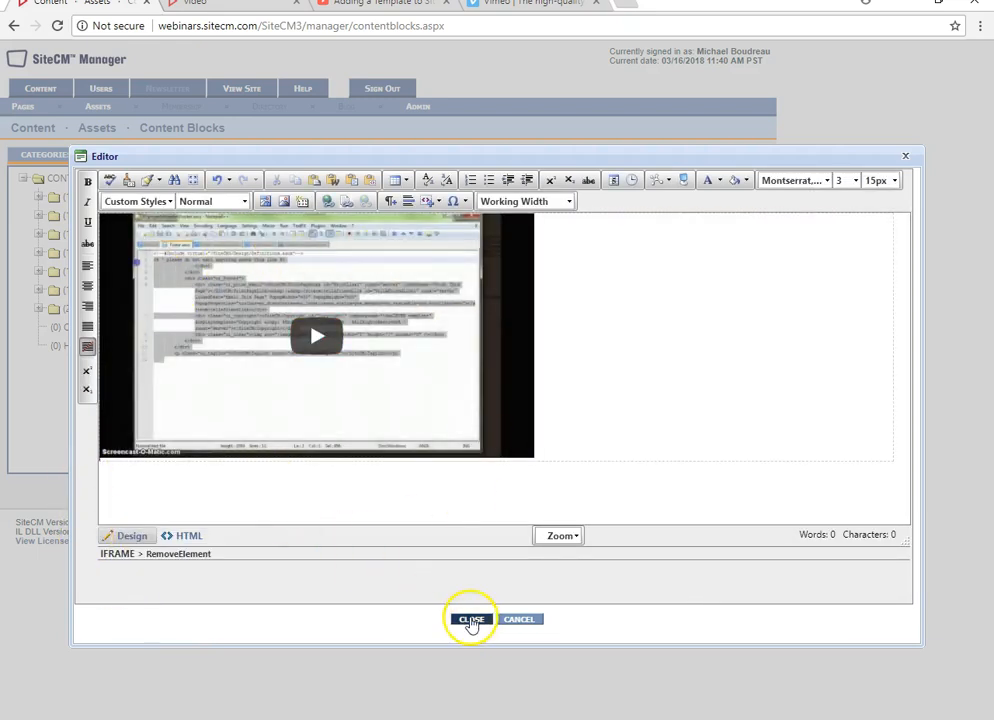
{"action": "left_click", "coordinate": [469, 621]}
{"action": "left_click", "coordinate": [506, 457]}
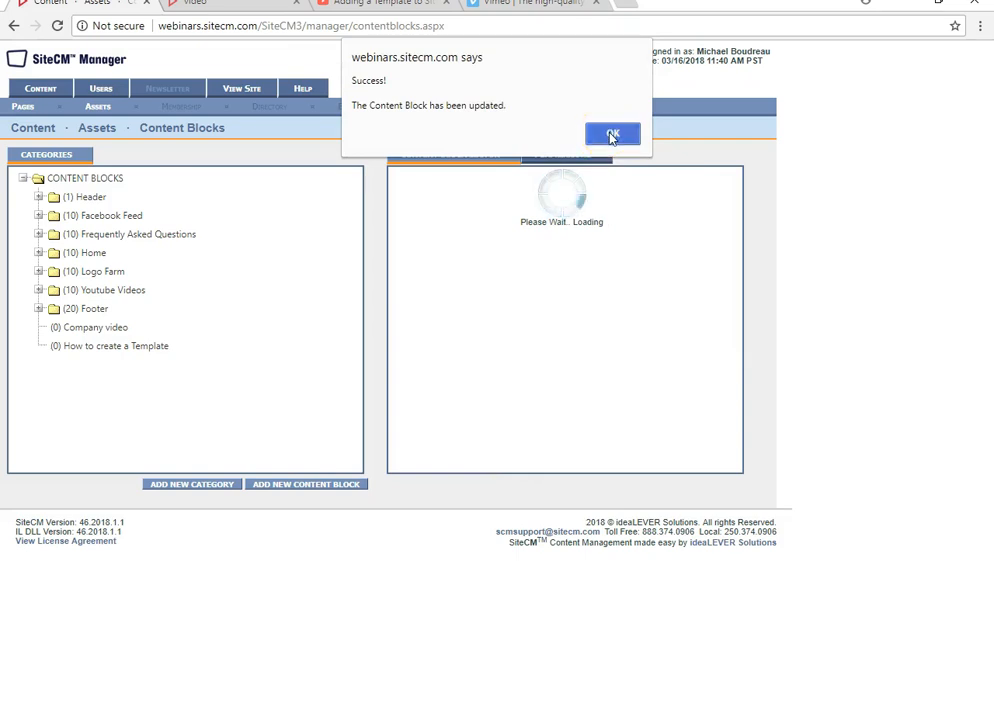
{"action": "left_click", "coordinate": [612, 136]}
Open the "video" page from the Orphans group of the site's pages for editing.
{"action": "left_click", "coordinate": [520, 233]}
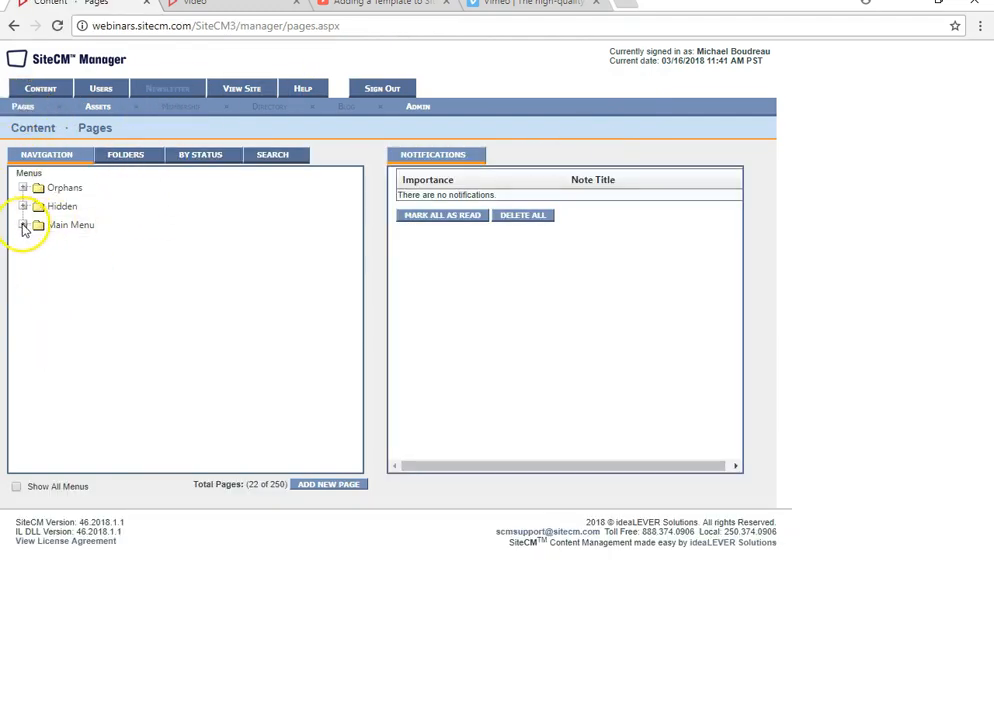
{"action": "left_click", "coordinate": [23, 188]}
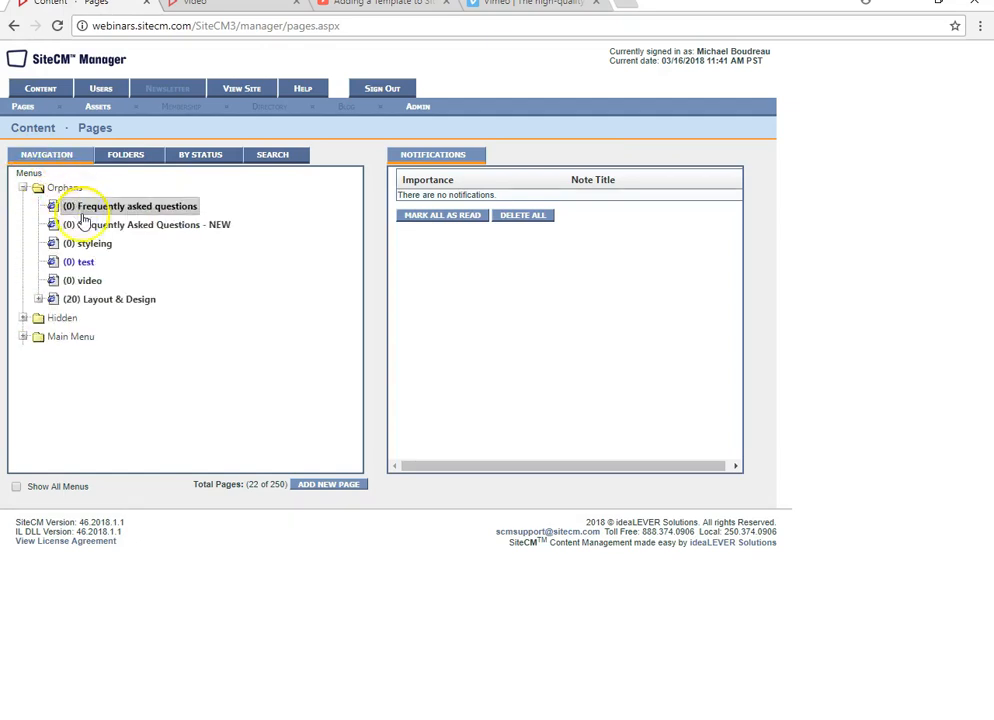
{"action": "left_click", "coordinate": [90, 283]}
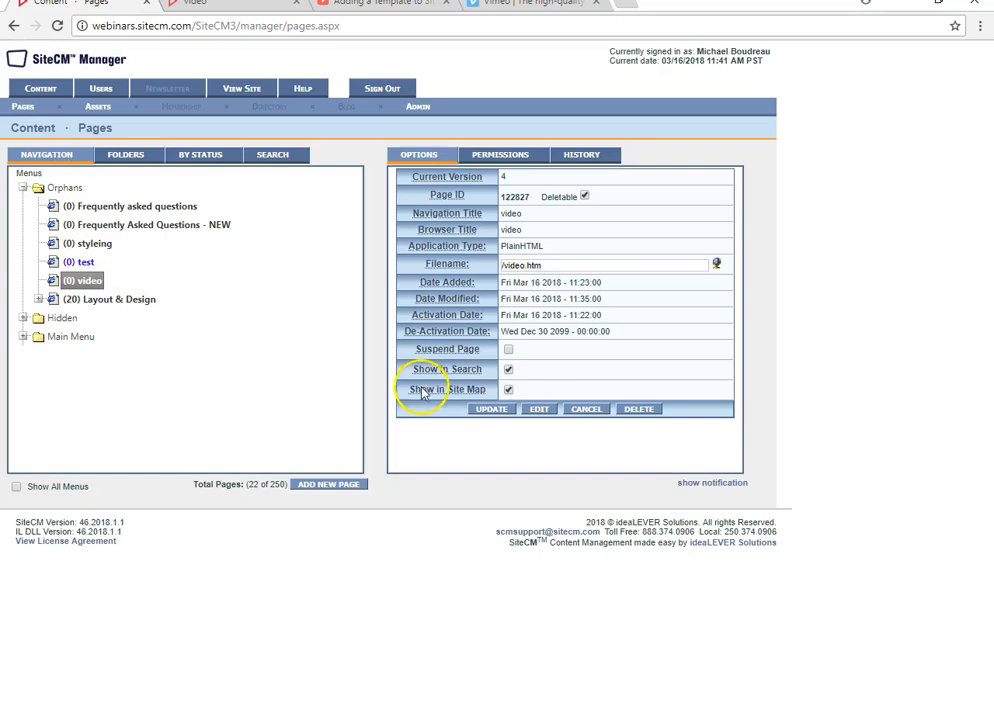
{"action": "left_click", "coordinate": [535, 410]}
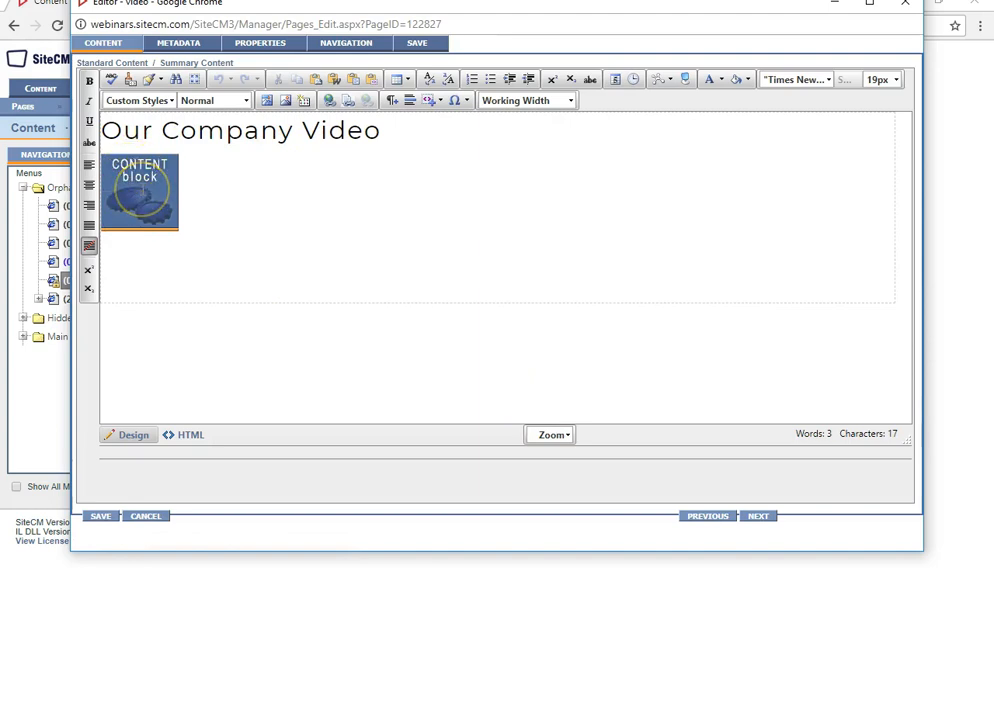
Replace the content block below the "Our Company Video" heading with a Content Blocks drop-in application using "Youtube video Tutorial".
{"action": "left_click", "coordinate": [134, 181]}
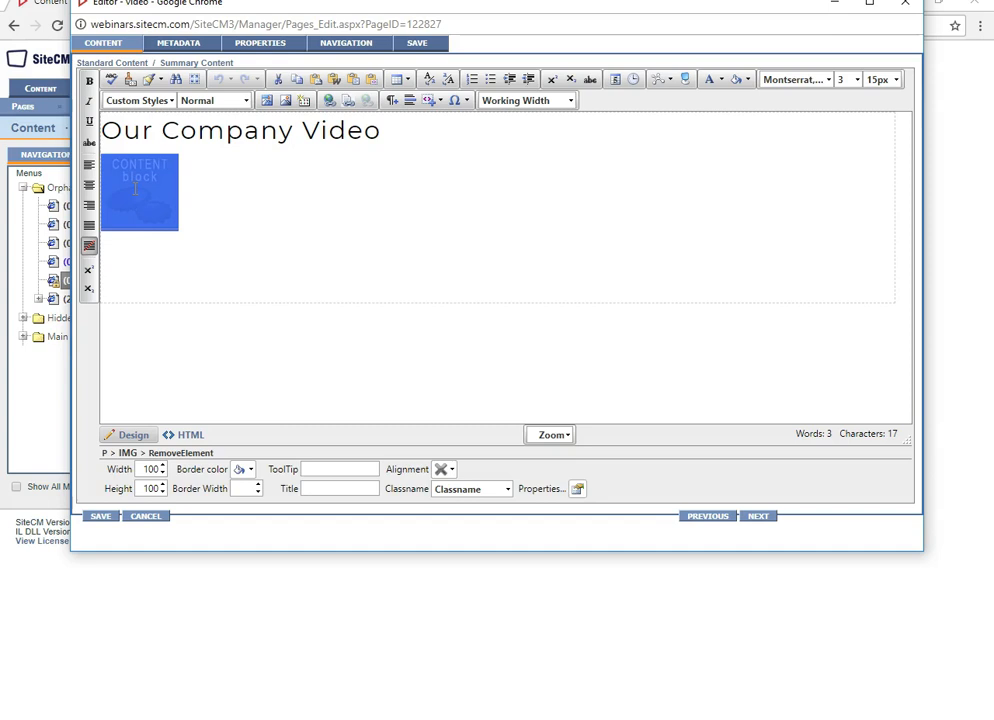
{"action": "key", "text": "Delete"}
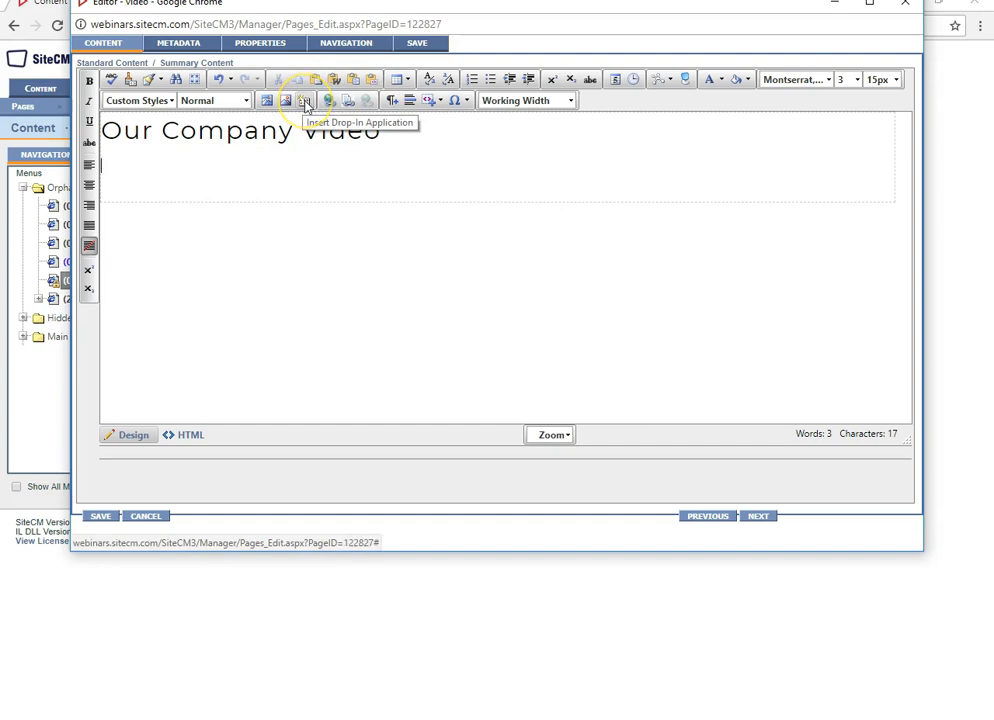
{"action": "left_click", "coordinate": [305, 103]}
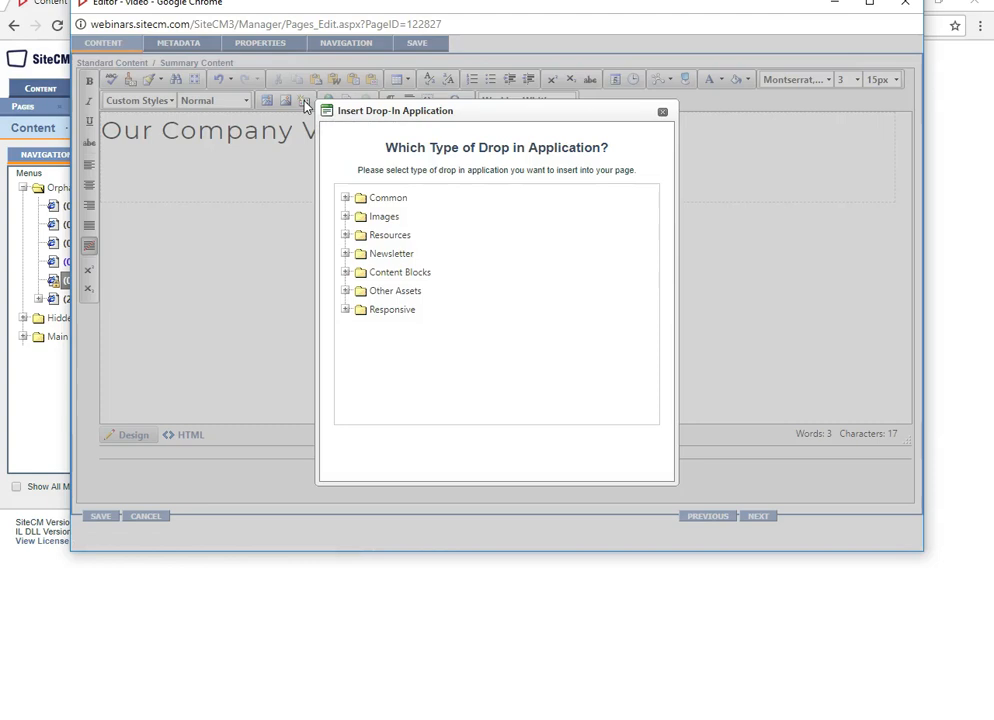
{"action": "left_click", "coordinate": [345, 272]}
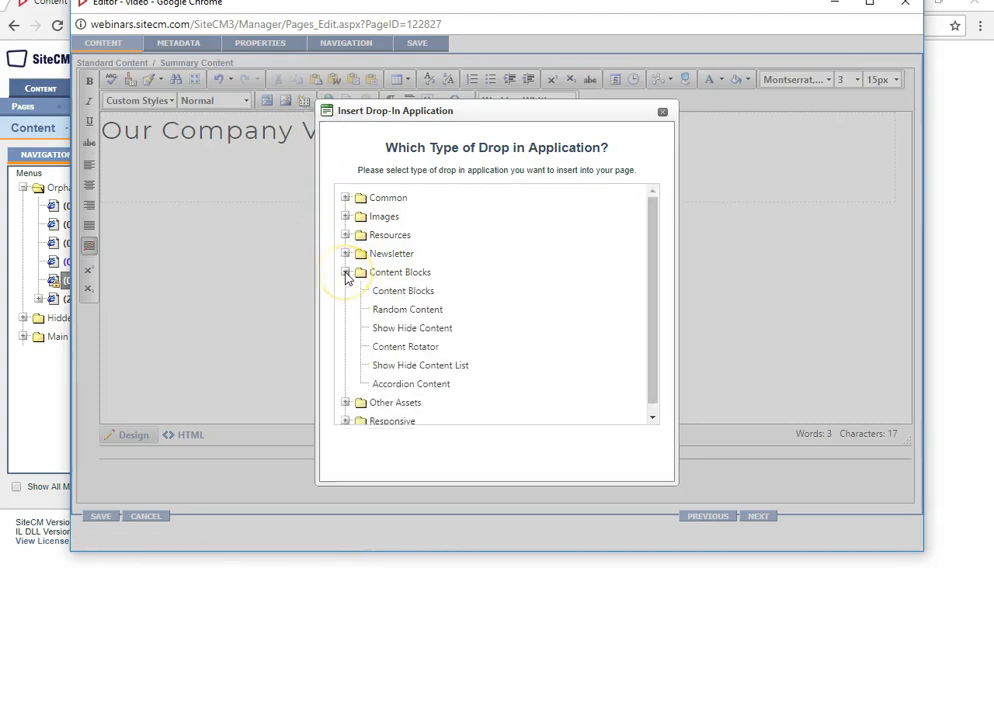
{"action": "left_click", "coordinate": [402, 292]}
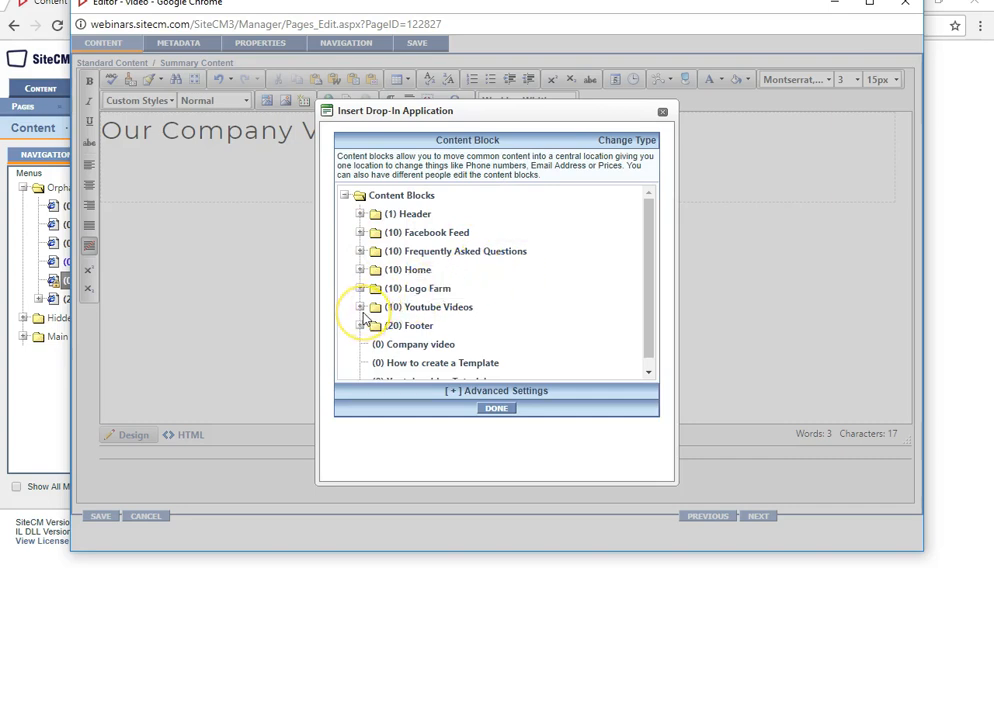
{"action": "scroll", "coordinate": [365, 318], "scroll_direction": "down", "scroll_amount": 1}
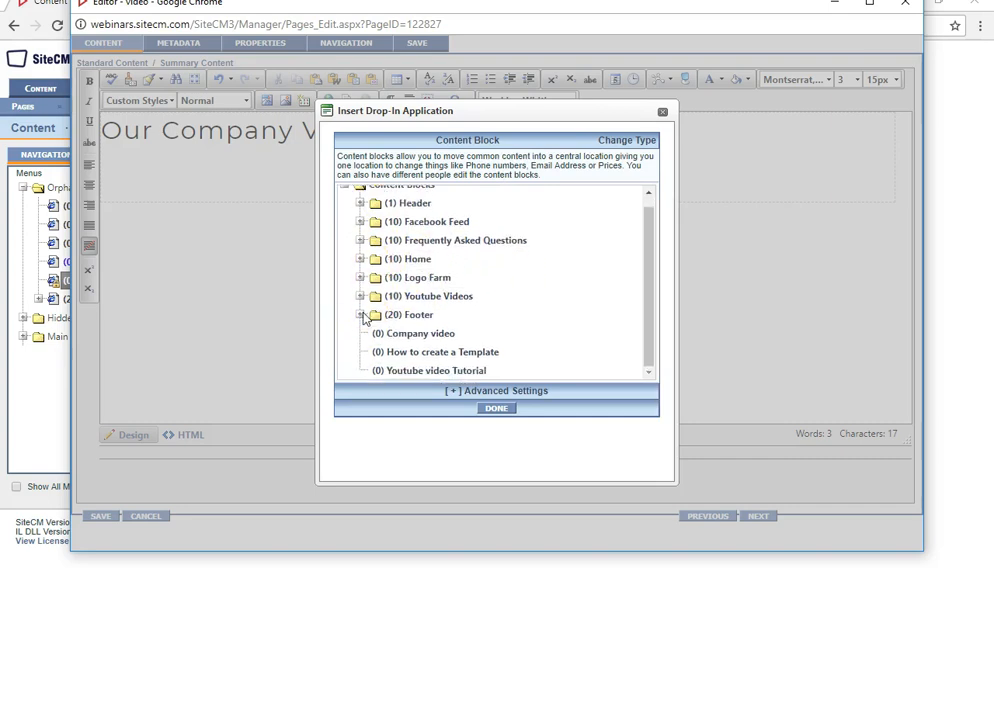
{"action": "left_click", "coordinate": [422, 372]}
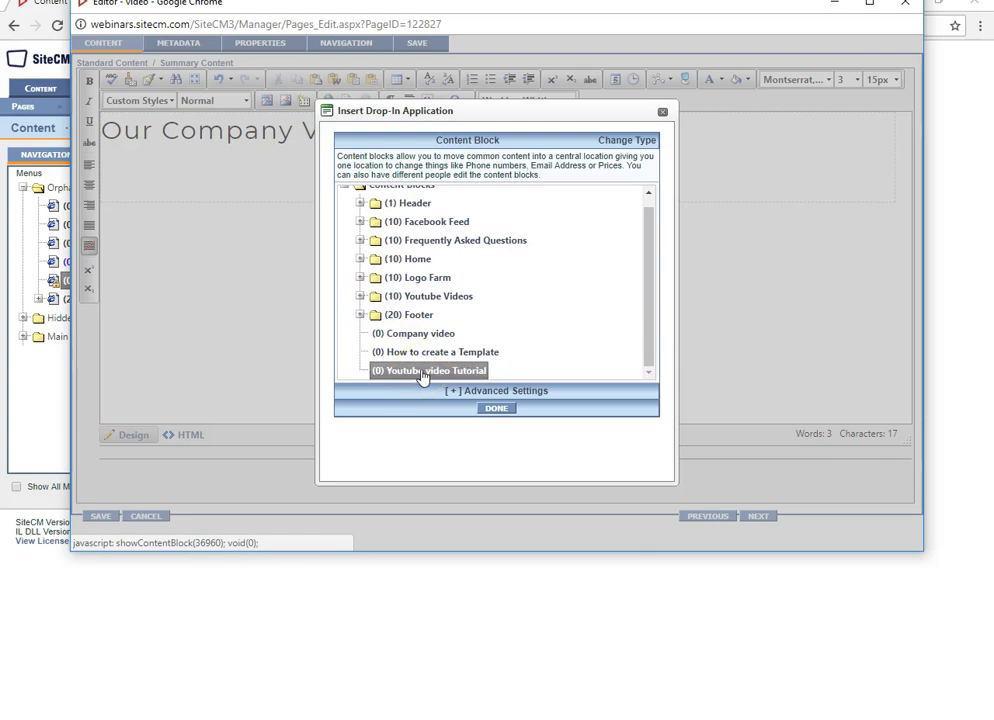
{"action": "left_click", "coordinate": [497, 410]}
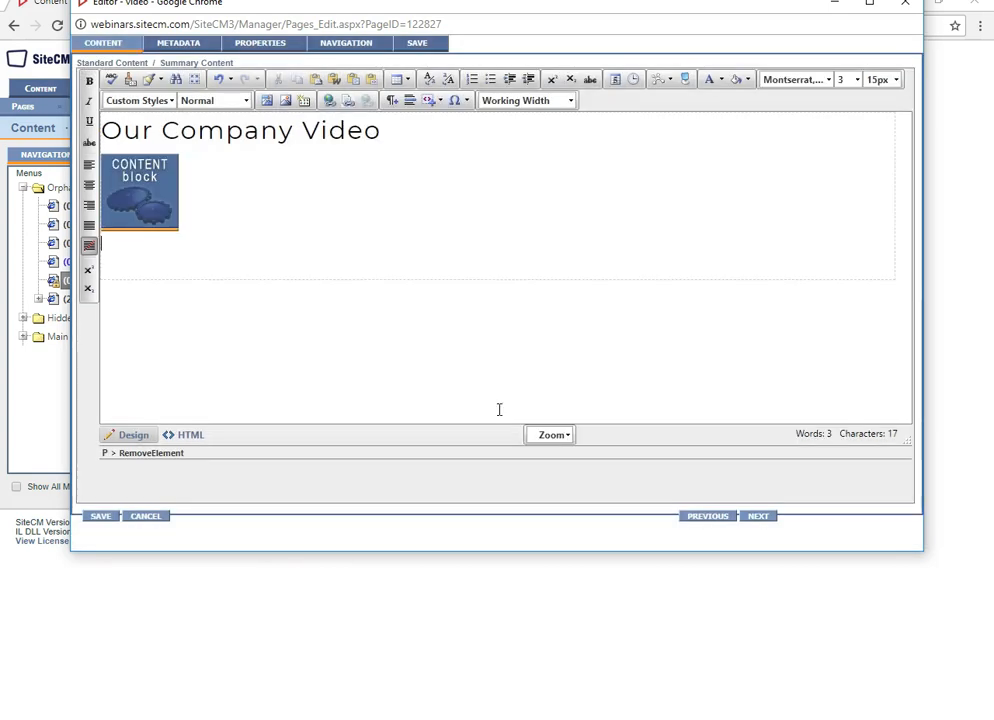
{"action": "left_click", "coordinate": [138, 237]}
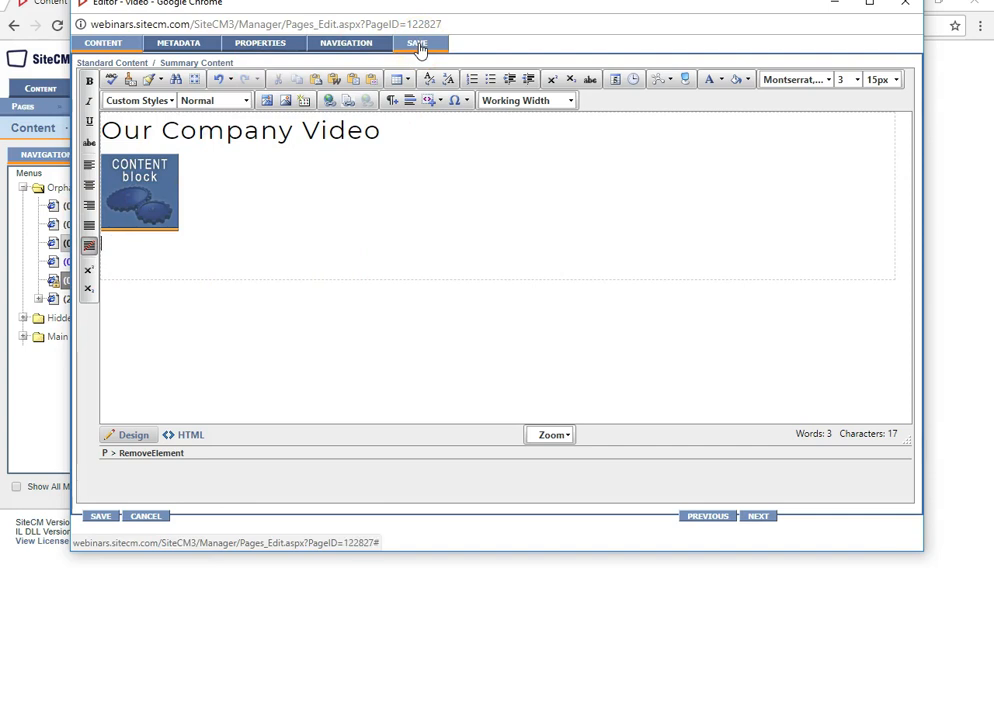
Save and launch the edited "video" page after previewing it, and open its live version in the browser.
{"action": "left_click", "coordinate": [418, 44]}
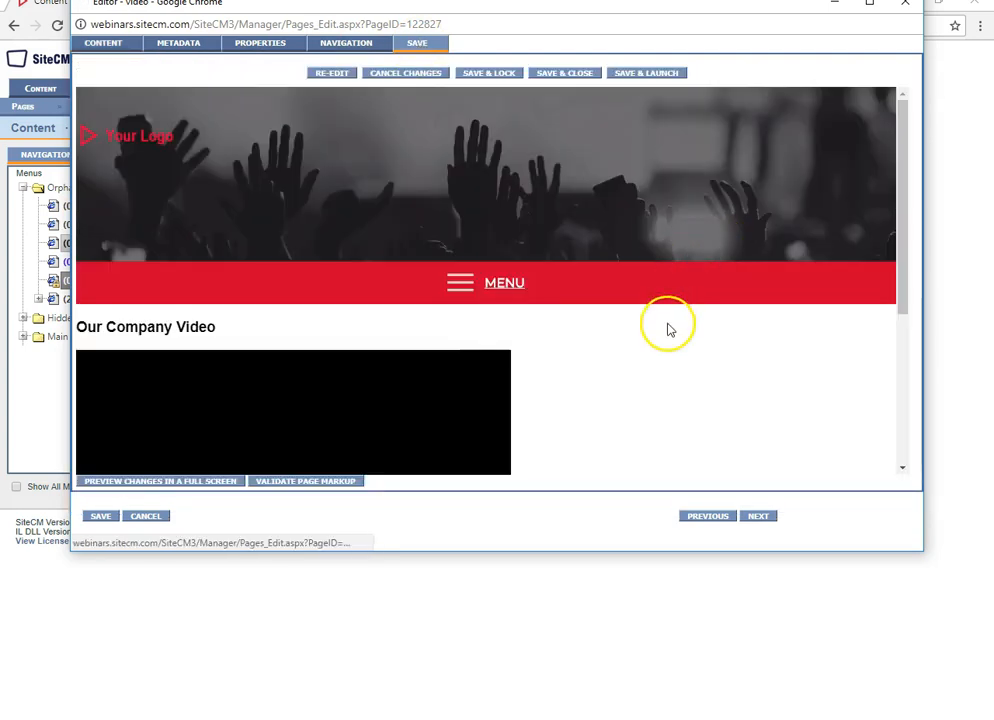
{"action": "scroll", "coordinate": [666, 328], "scroll_direction": "down", "scroll_amount": 3}
{"action": "scroll", "coordinate": [670, 330], "scroll_direction": "up", "scroll_amount": 1}
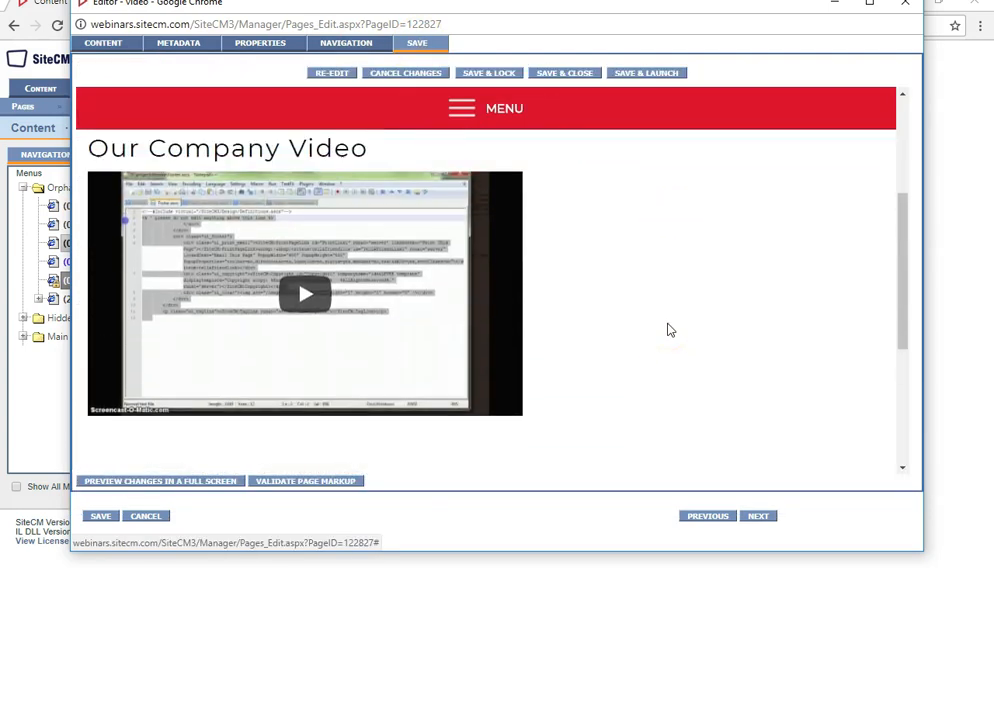
{"action": "left_click", "coordinate": [646, 73]}
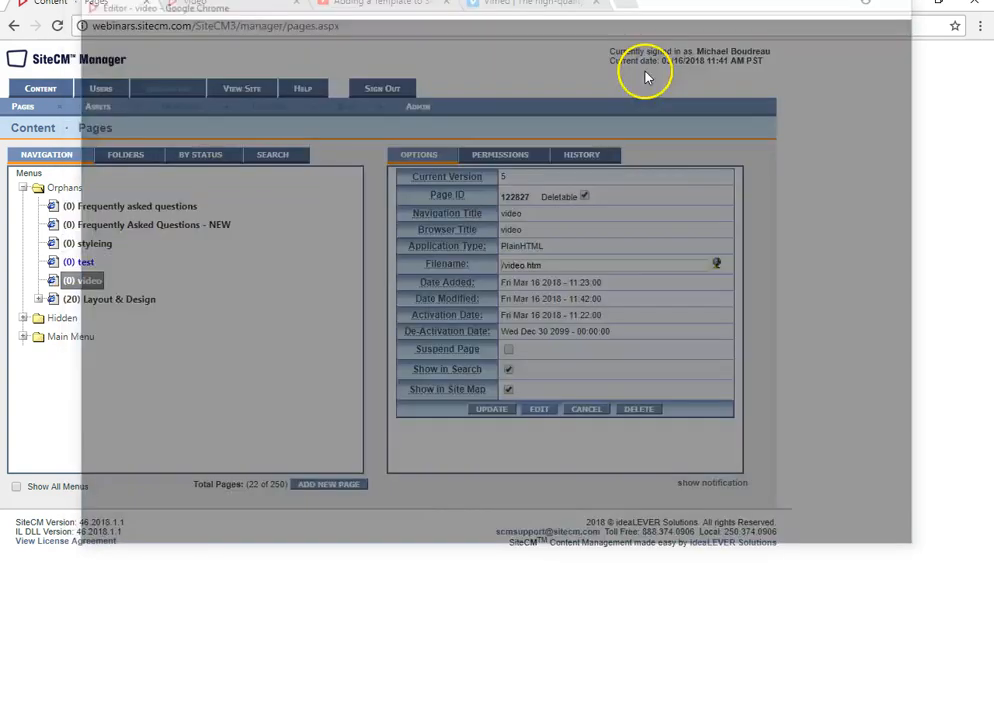
{"action": "left_click", "coordinate": [604, 130]}
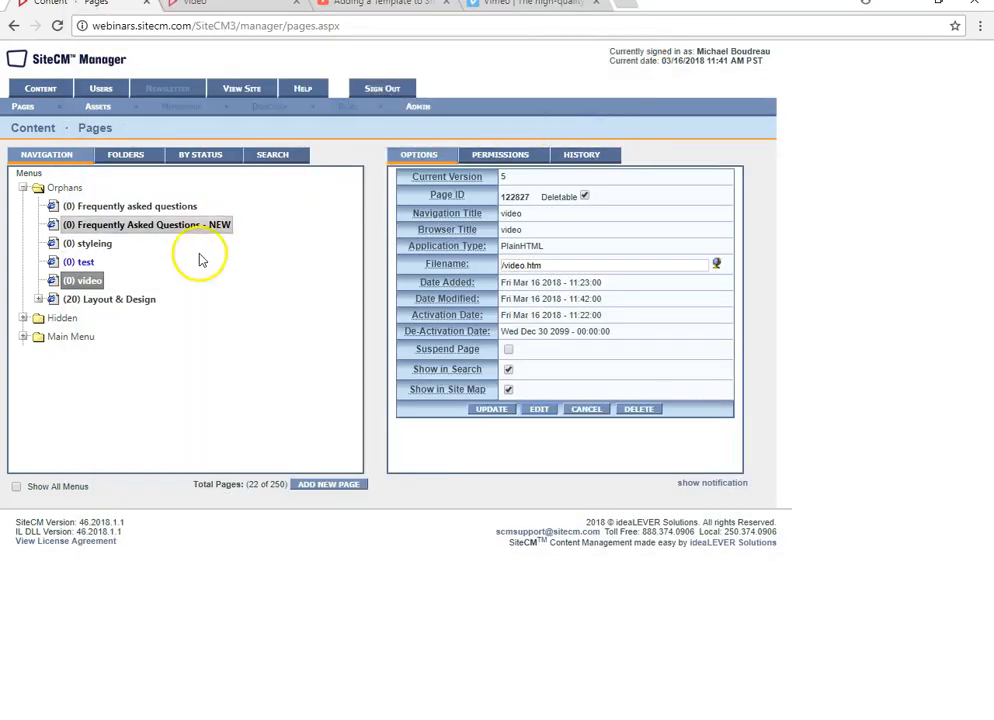
{"action": "left_click", "coordinate": [717, 263]}
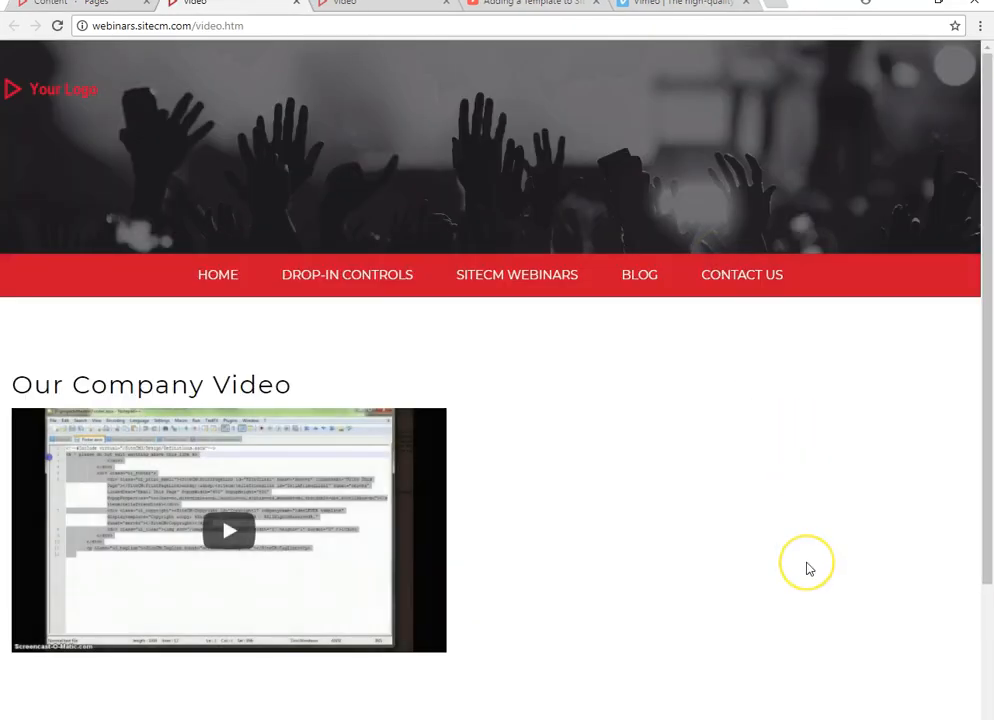